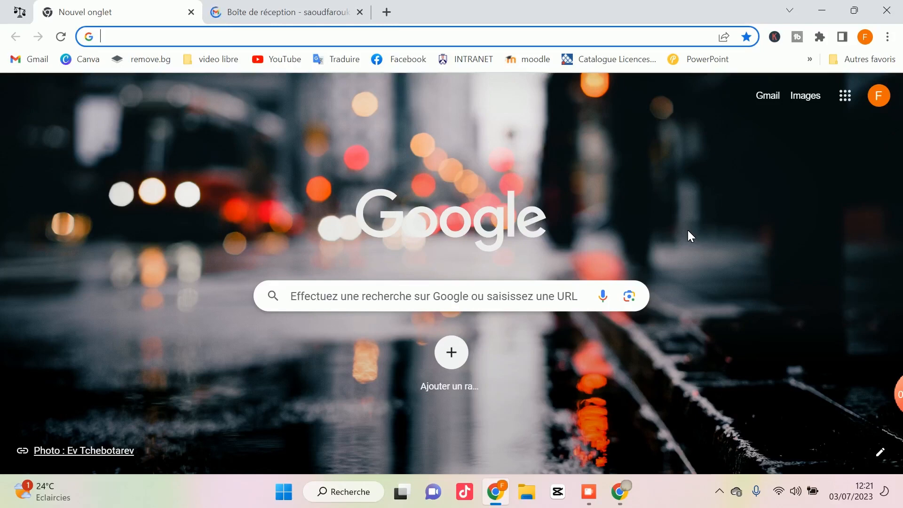
# Load messervices.etudiant.gouv.fr from the 'mes' suggestion after removing its /wifirst path.
pyautogui.write('m')
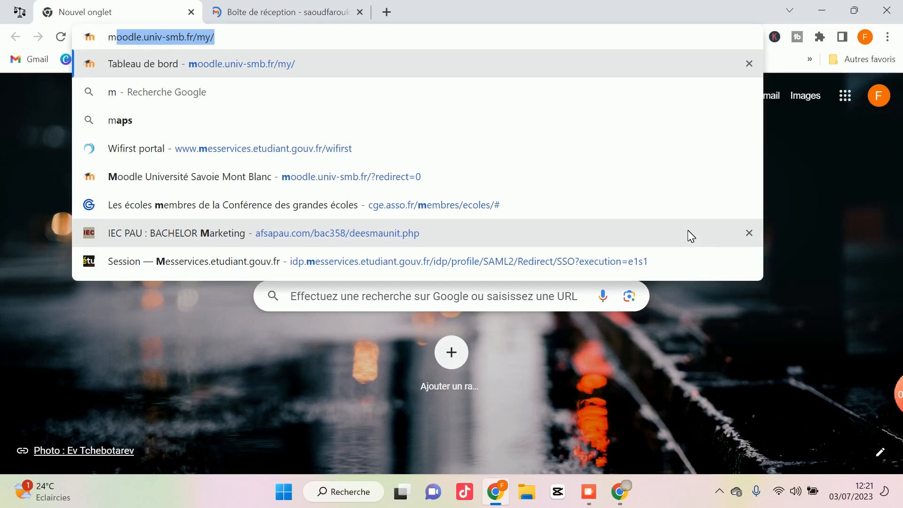
pyautogui.write('es')
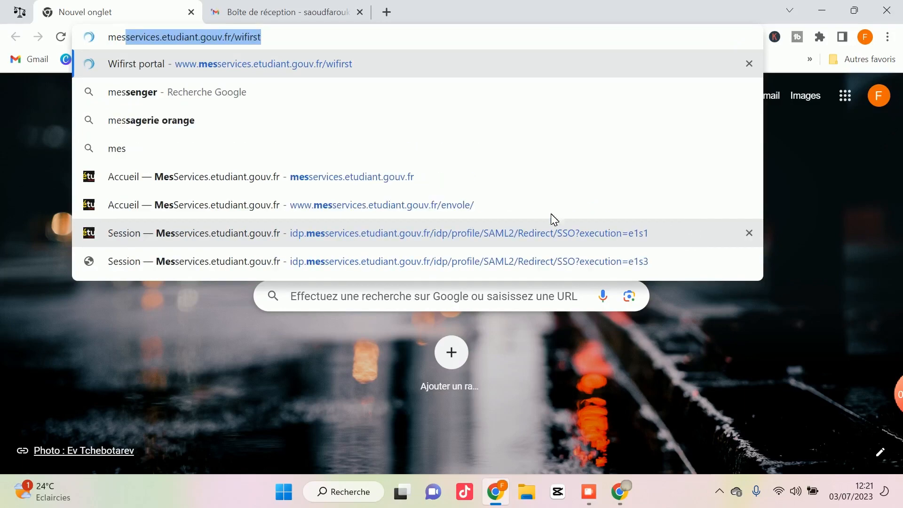
pyautogui.click(276, 43)
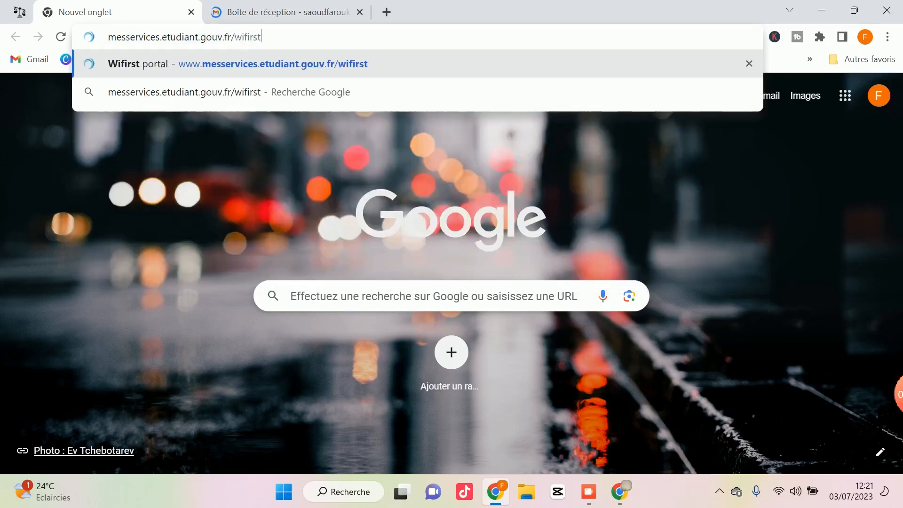
pyautogui.moveTo(258, 39); pyautogui.dragTo(231, 38)
pyautogui.hotkey('shift', 'End')
pyautogui.press('BackSpace')
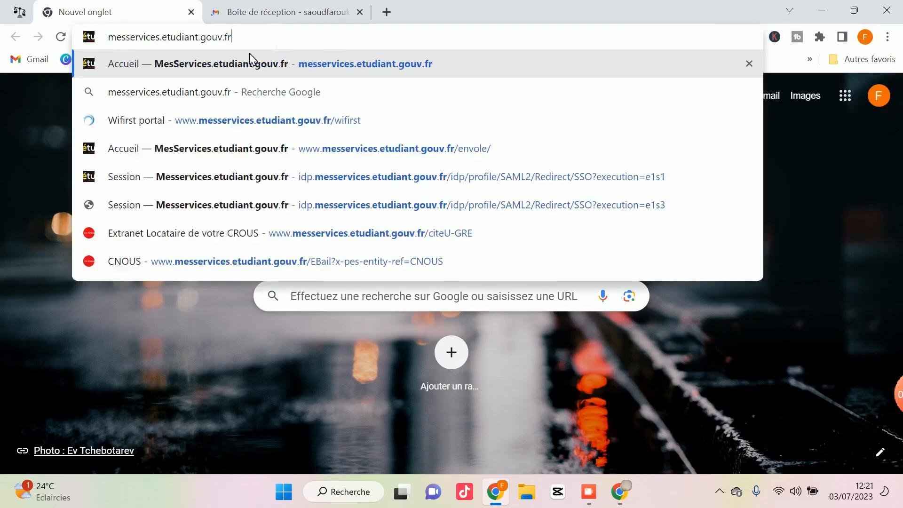
pyautogui.press('Return')
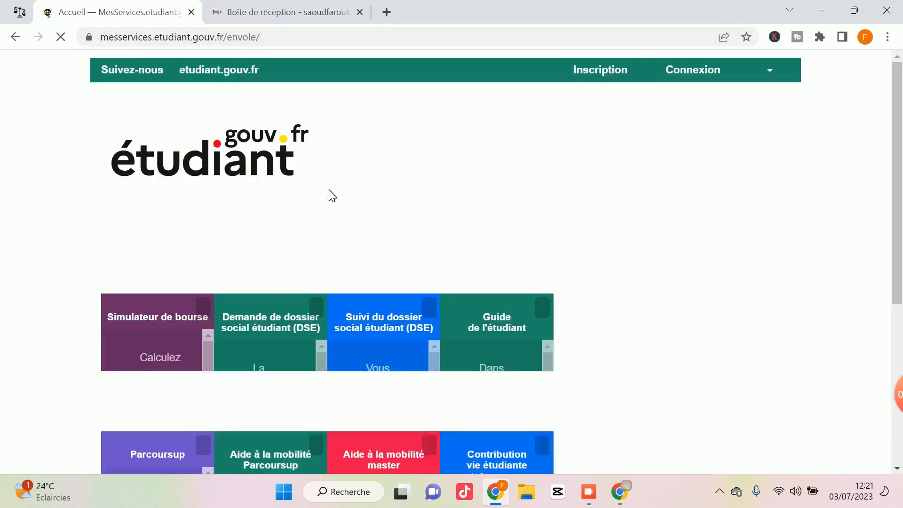
# Open the Inscription page from the top green bar.
pyautogui.scroll(-3, 333, 196)
pyautogui.scroll(-3, 332, 191)
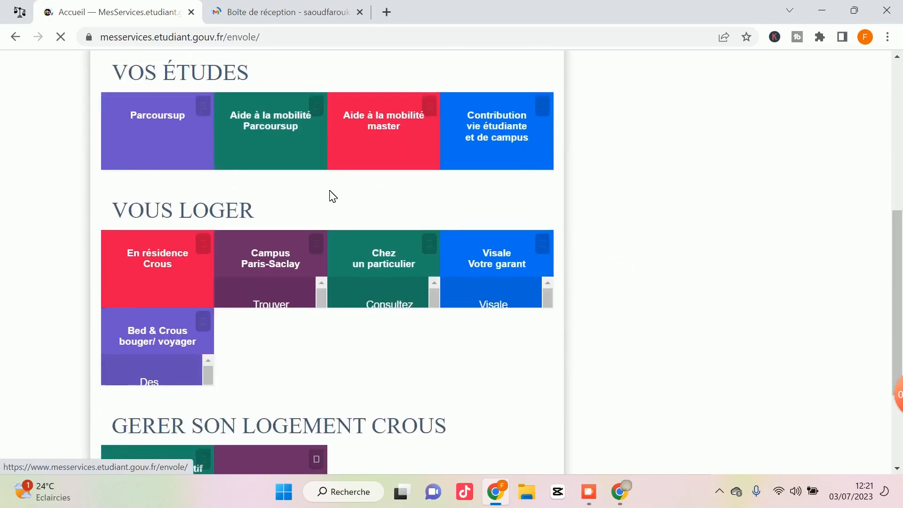
pyautogui.scroll(6, 331, 190)
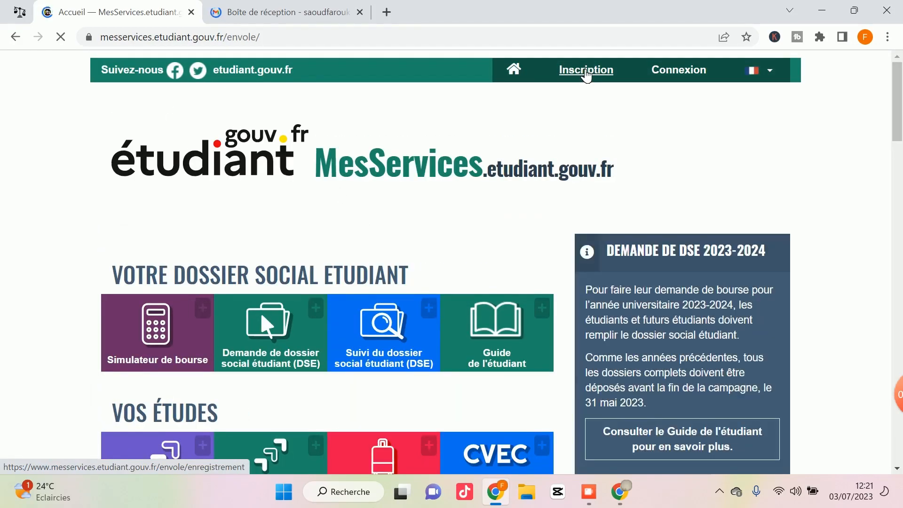
pyautogui.click(585, 71)
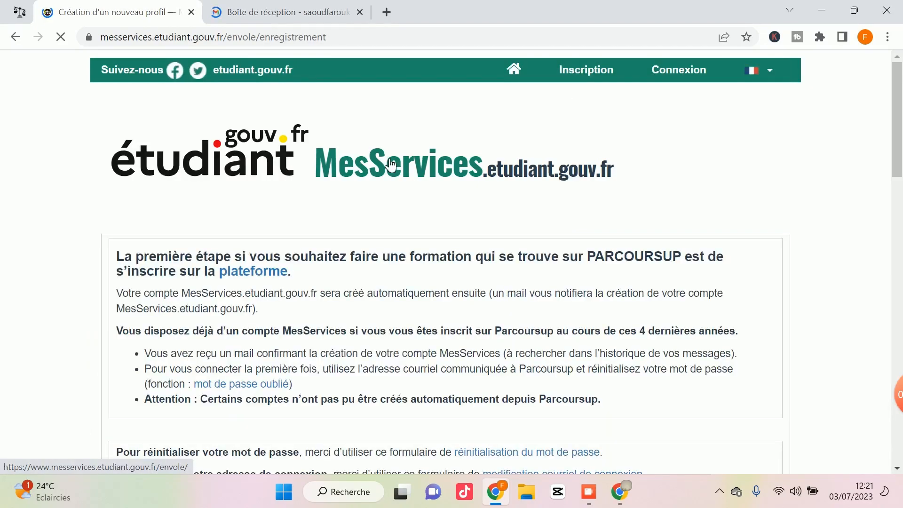
# Scroll down to the 'Pour vous inscrire sur MesServices' requirements section.
pyautogui.scroll(-3, 386, 173)
pyautogui.scroll(-3, 386, 173)
pyautogui.scroll(4, 332, 196)
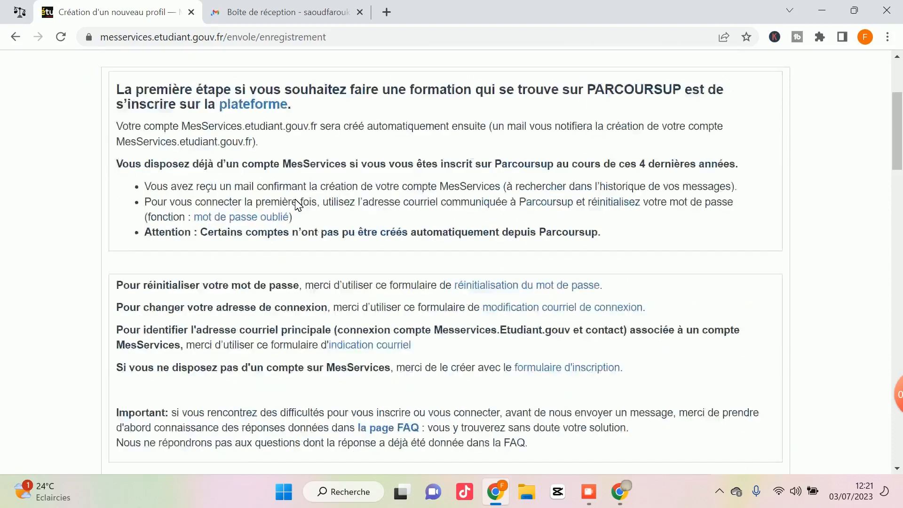
pyautogui.scroll(1, 298, 205)
pyautogui.scroll(-3, 297, 205)
pyautogui.scroll(3, 297, 205)
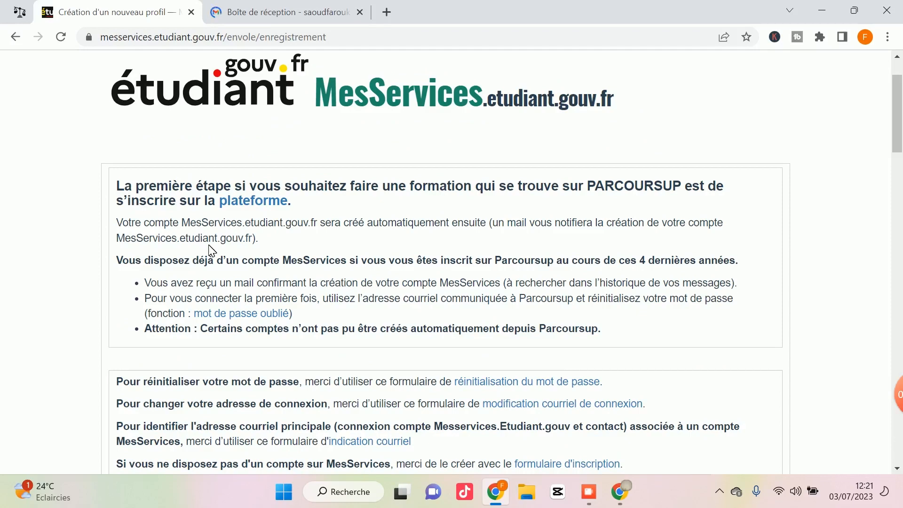
pyautogui.scroll(2, 210, 246)
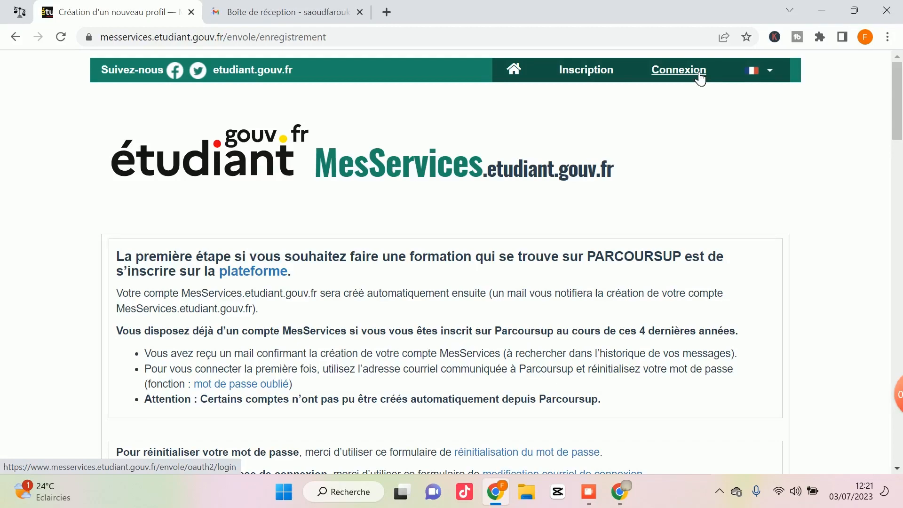
pyautogui.scroll(-1, 303, 271)
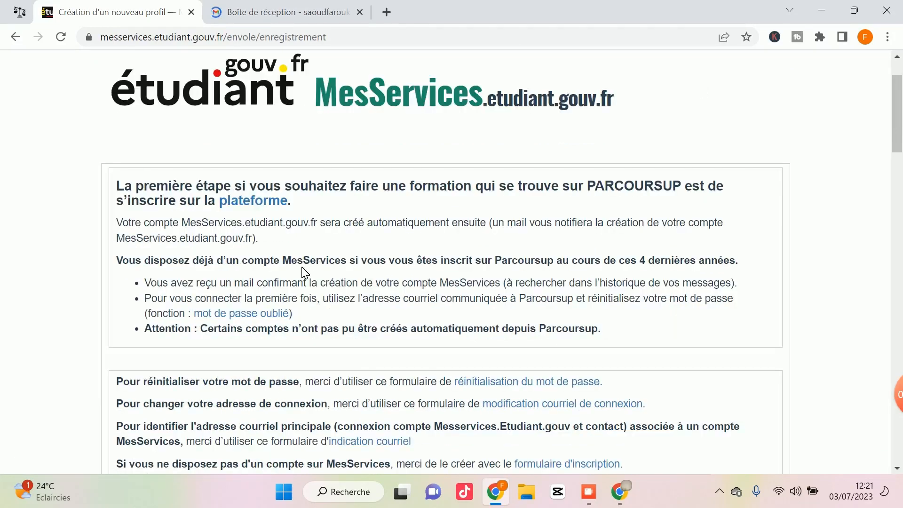
pyautogui.scroll(-1, 305, 273)
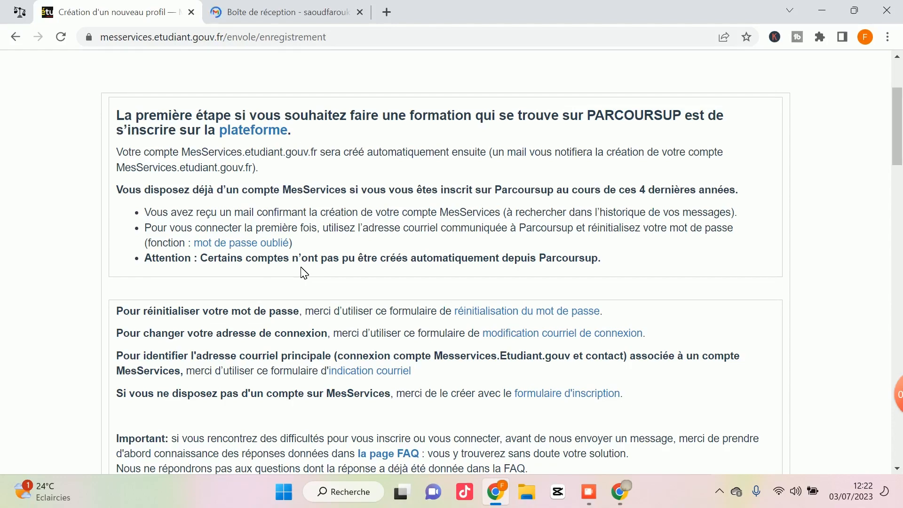
pyautogui.scroll(-1, 293, 271)
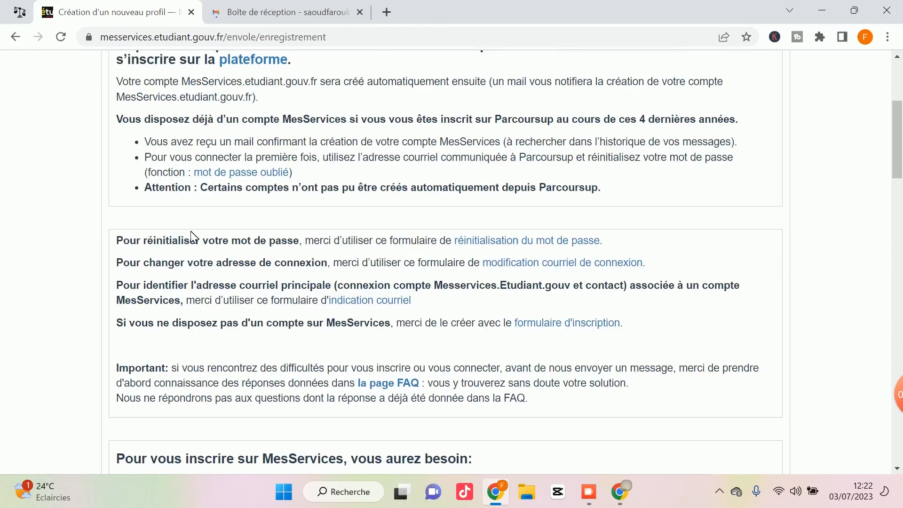
pyautogui.scroll(-3, 192, 238)
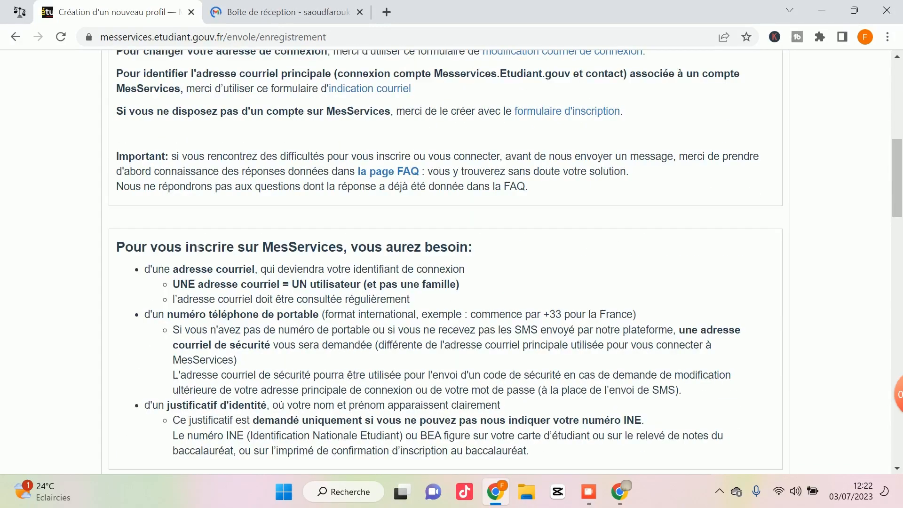
pyautogui.scroll(-2, 198, 248)
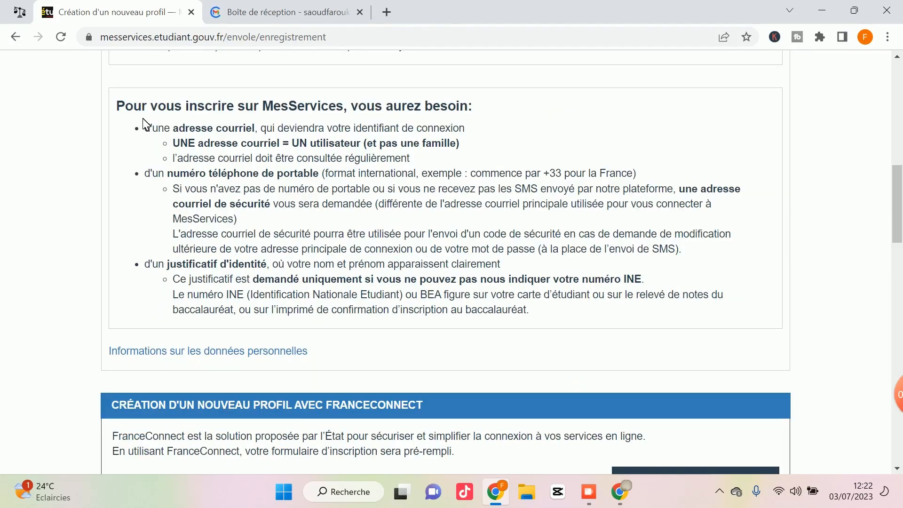
pyautogui.moveTo(144, 128); pyautogui.dragTo(254, 137)
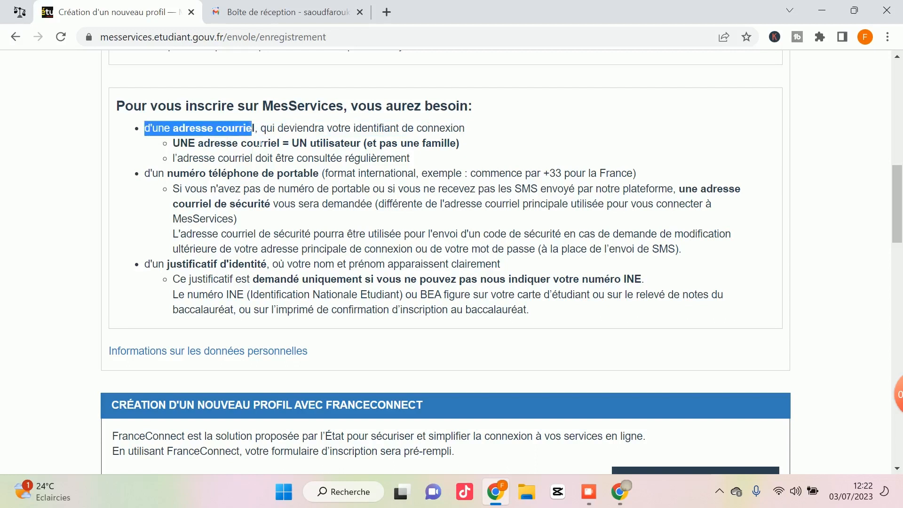
pyautogui.click(189, 187)
pyautogui.moveTo(168, 173); pyautogui.dragTo(274, 174)
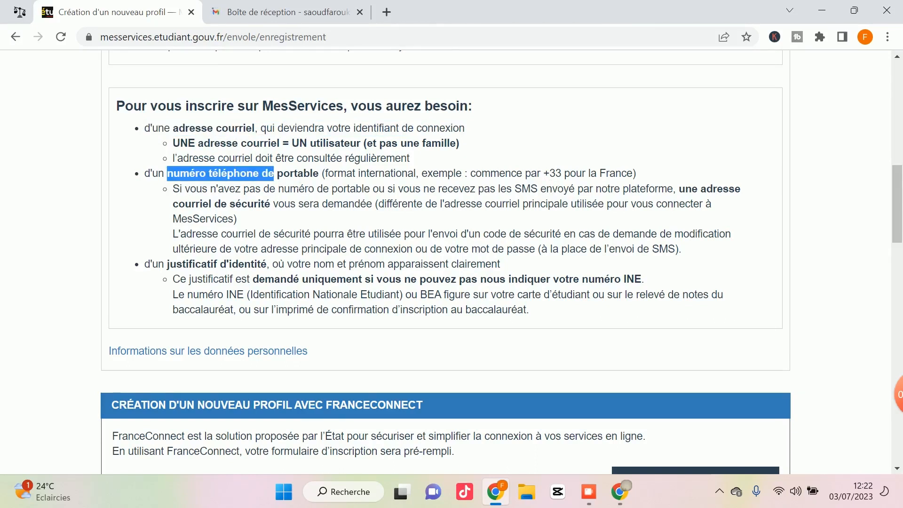
pyautogui.click(204, 203)
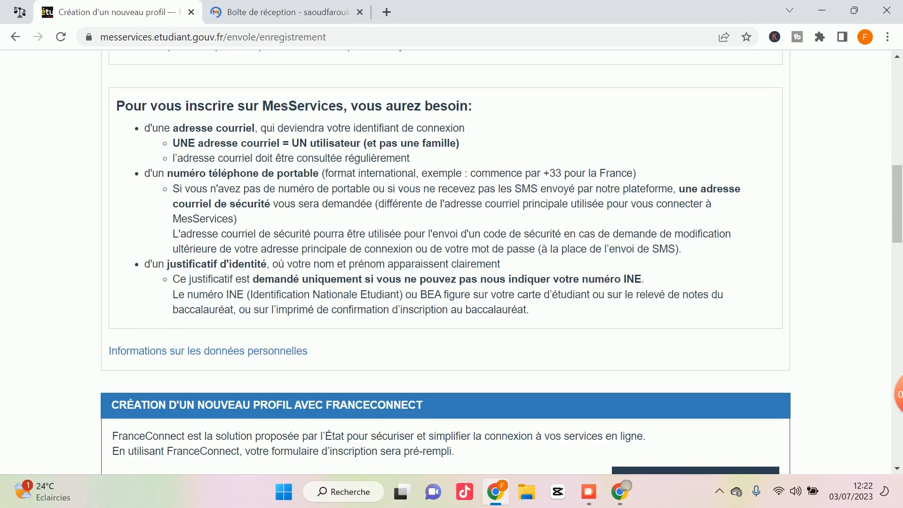
pyautogui.moveTo(167, 264); pyautogui.dragTo(270, 265)
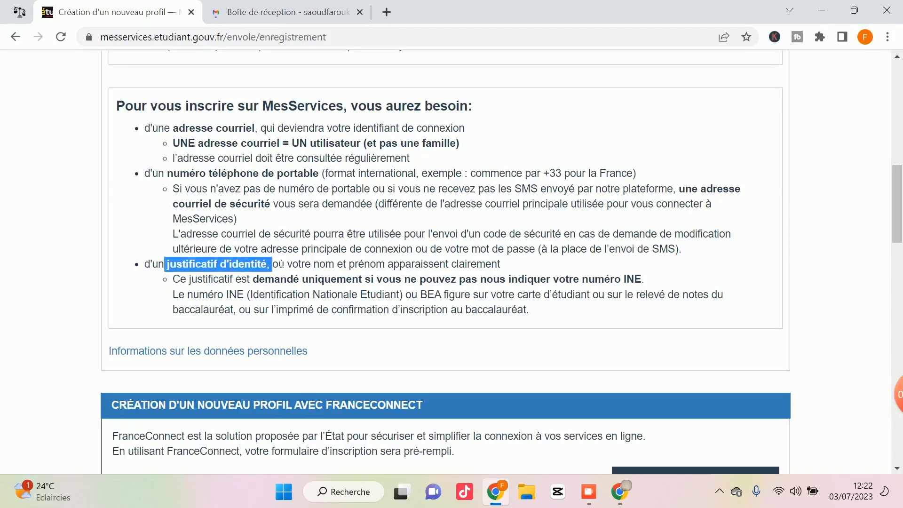
pyautogui.click(281, 264)
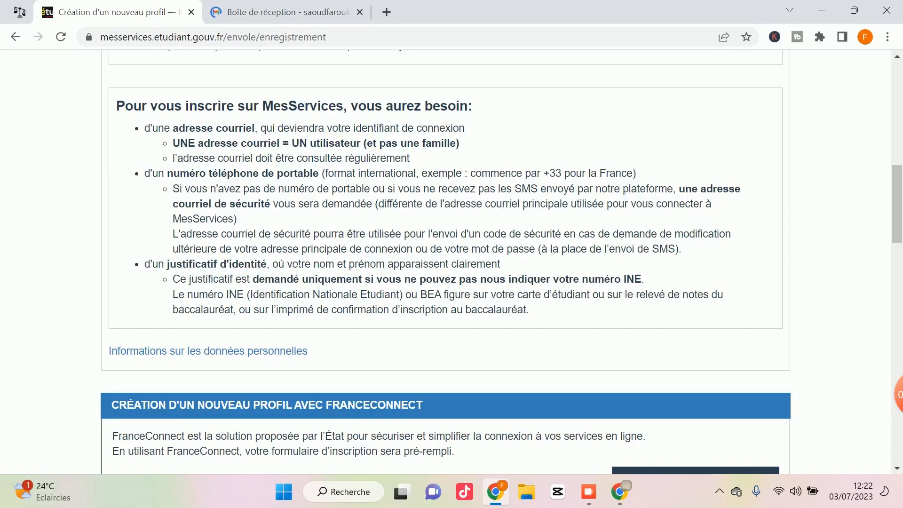
pyautogui.scroll(-3, 214, 266)
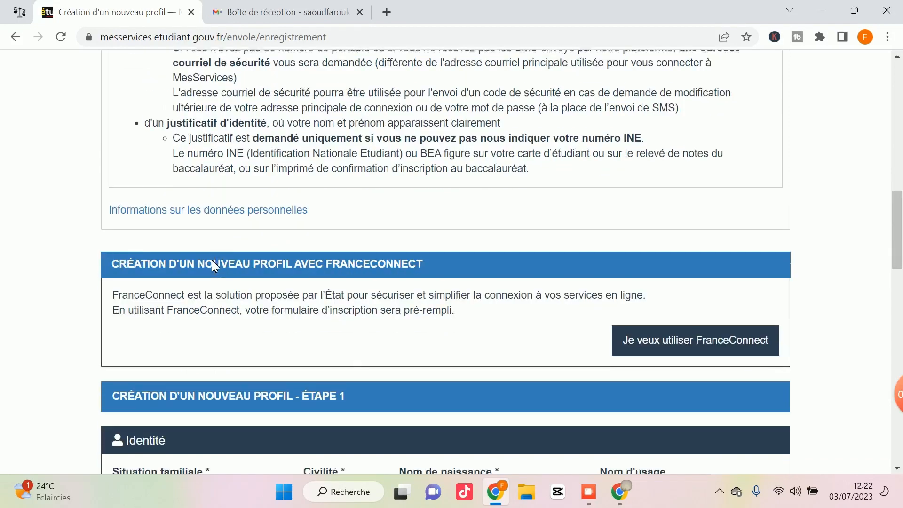
pyautogui.scroll(-5, 213, 262)
# Set family situation to Célibataire and civility to M., and enter the birth name.
pyautogui.scroll(-2, 231, 253)
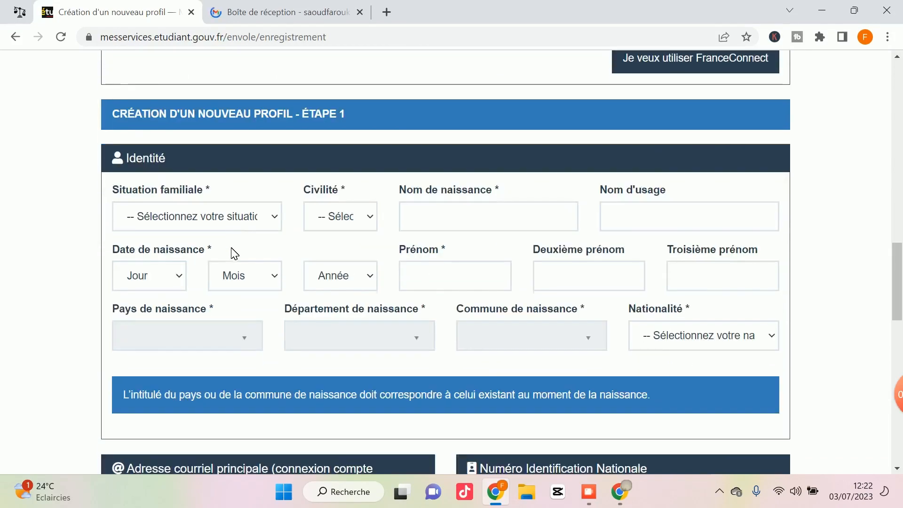
pyautogui.click(240, 222)
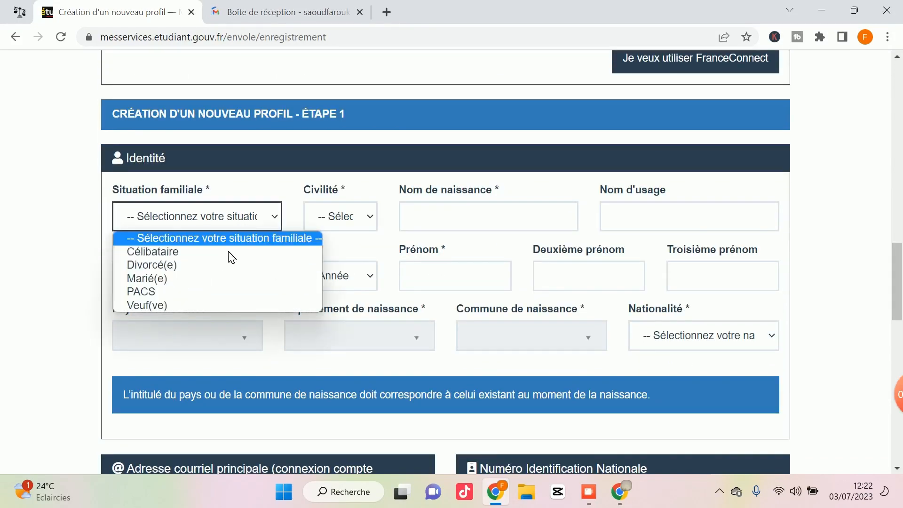
pyautogui.click(230, 252)
pyautogui.click(332, 225)
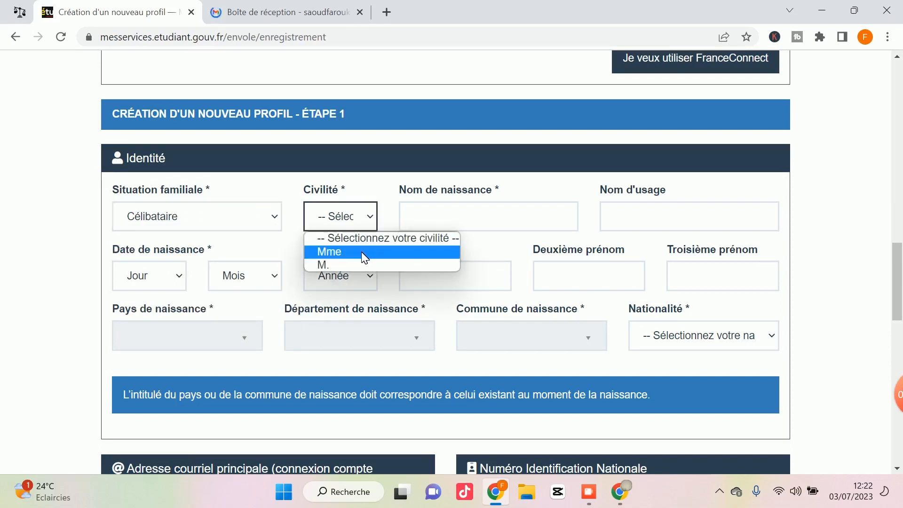
pyautogui.click(331, 265)
pyautogui.click(441, 224)
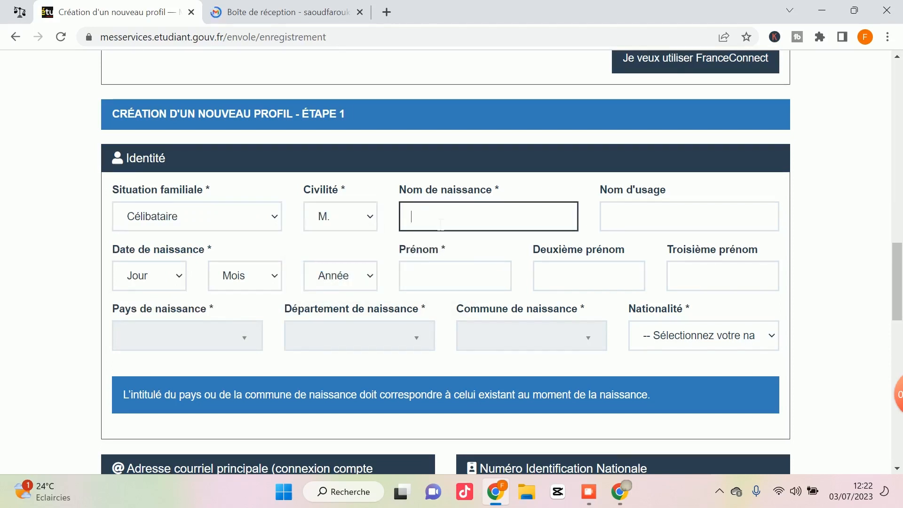
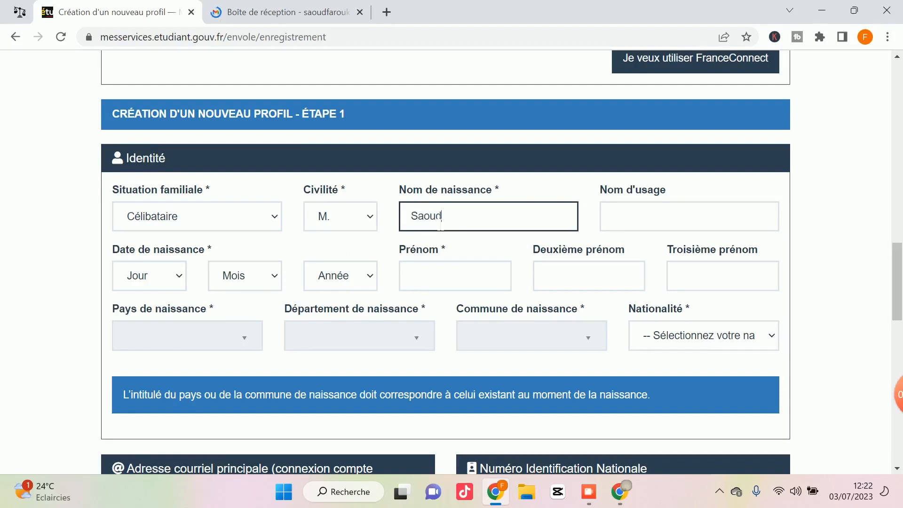
pyautogui.click(512, 273)
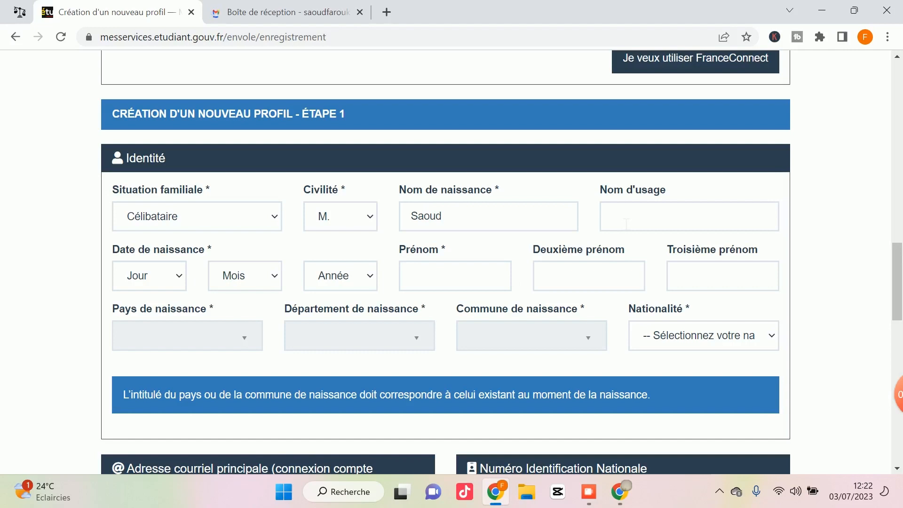
pyautogui.click(175, 280)
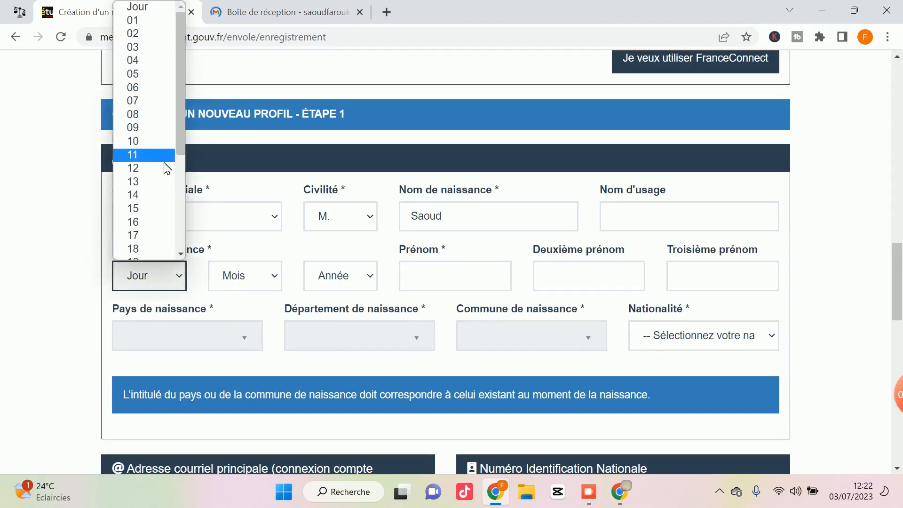
pyautogui.click(163, 160)
pyautogui.click(246, 281)
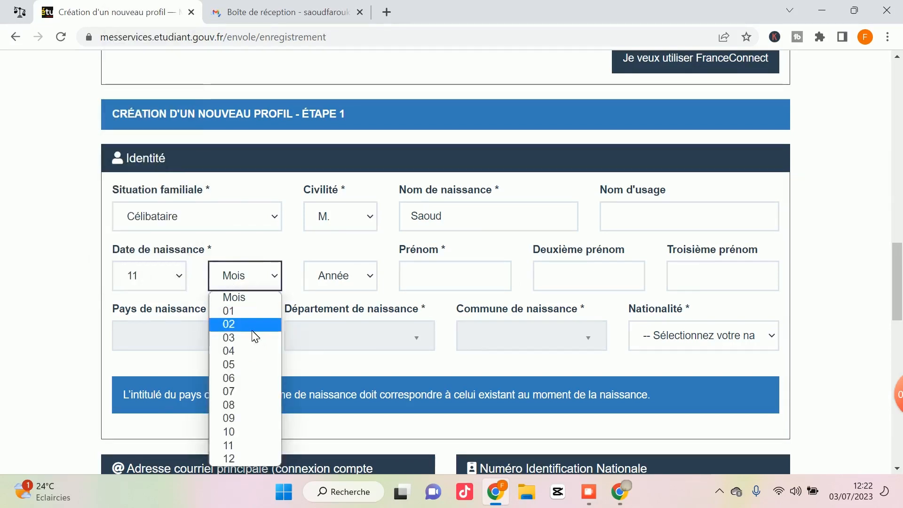
pyautogui.click(245, 378)
pyautogui.click(314, 288)
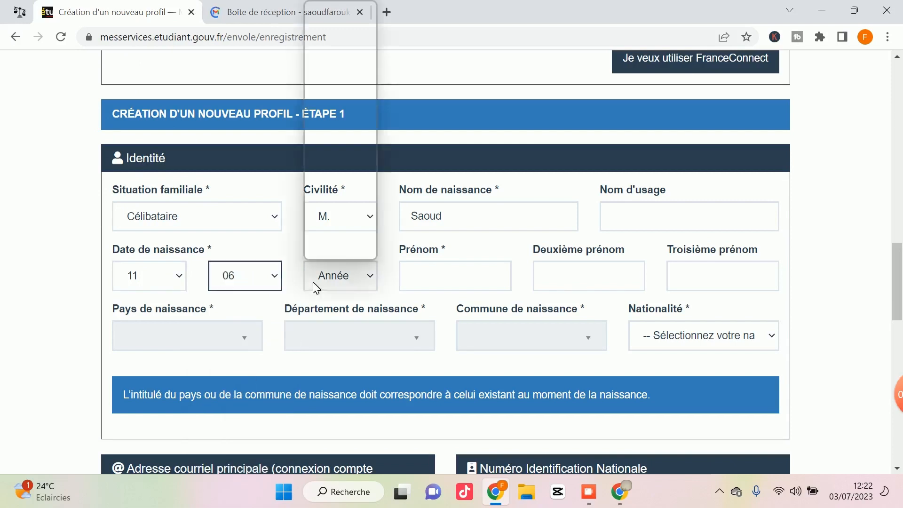
pyautogui.click(331, 188)
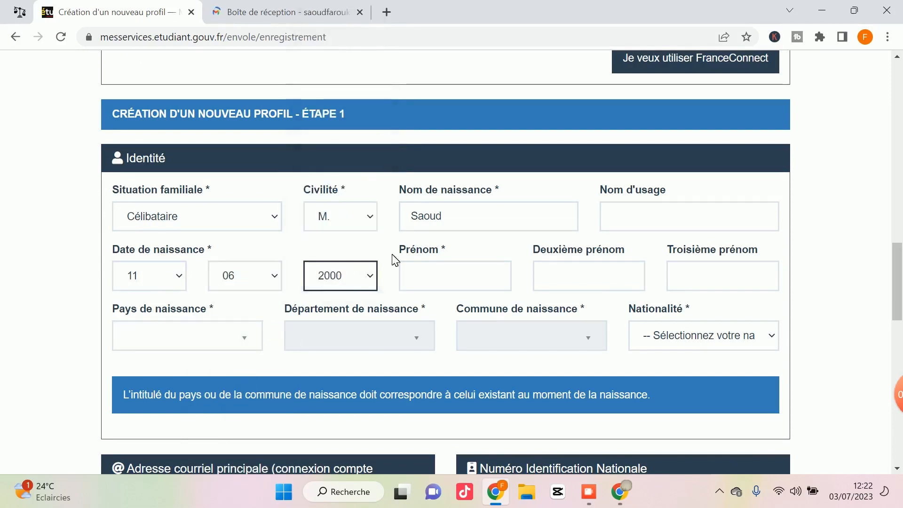
pyautogui.click(451, 285)
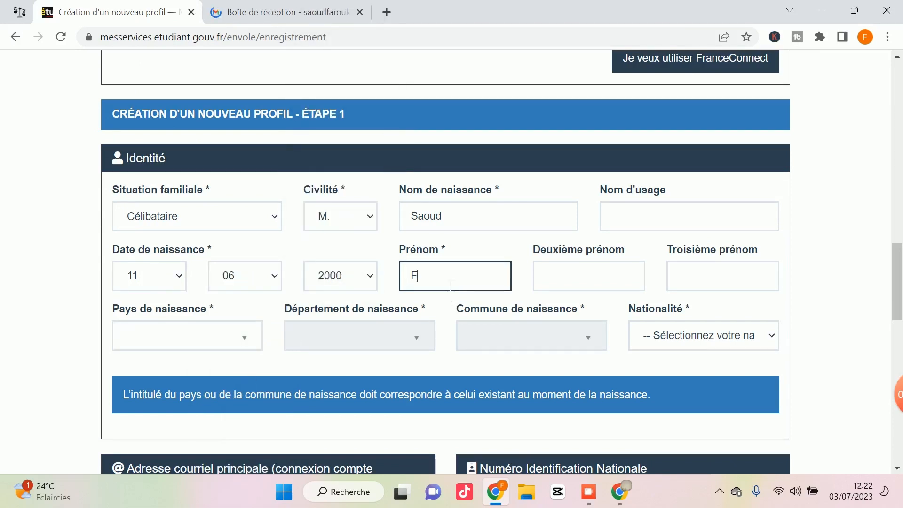
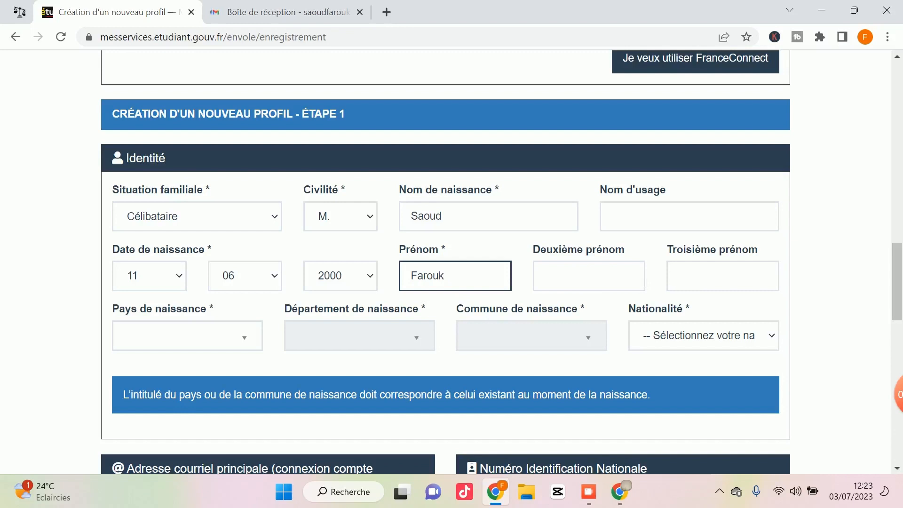
# Set the birth country to TOGO and the birth commune to lome.
pyautogui.click(188, 338)
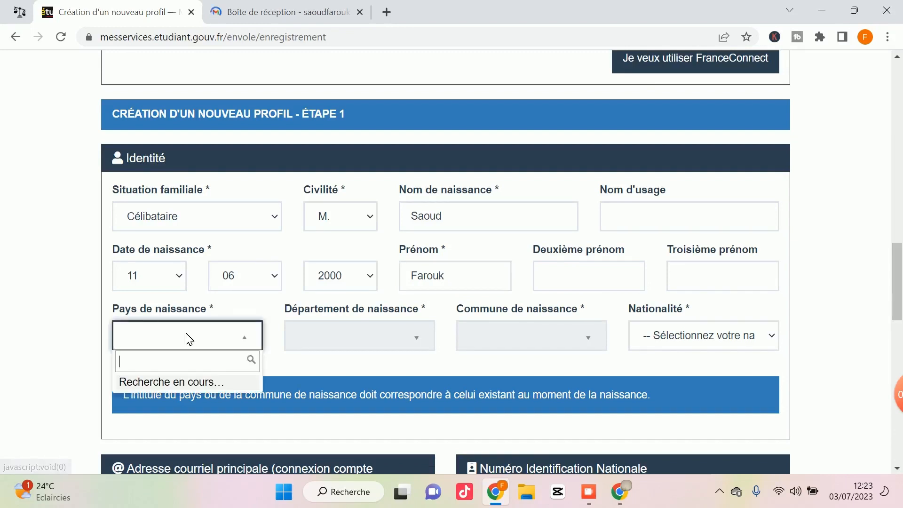
pyautogui.write('tog')
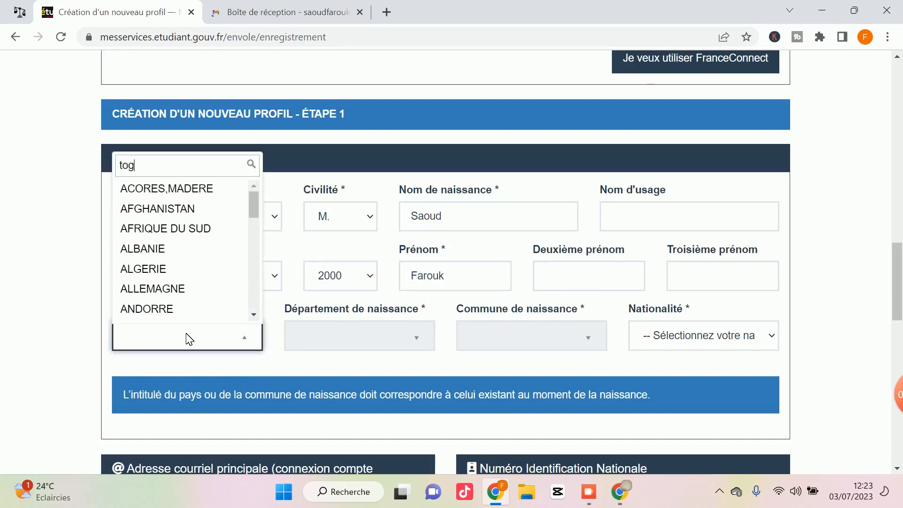
pyautogui.click(181, 314)
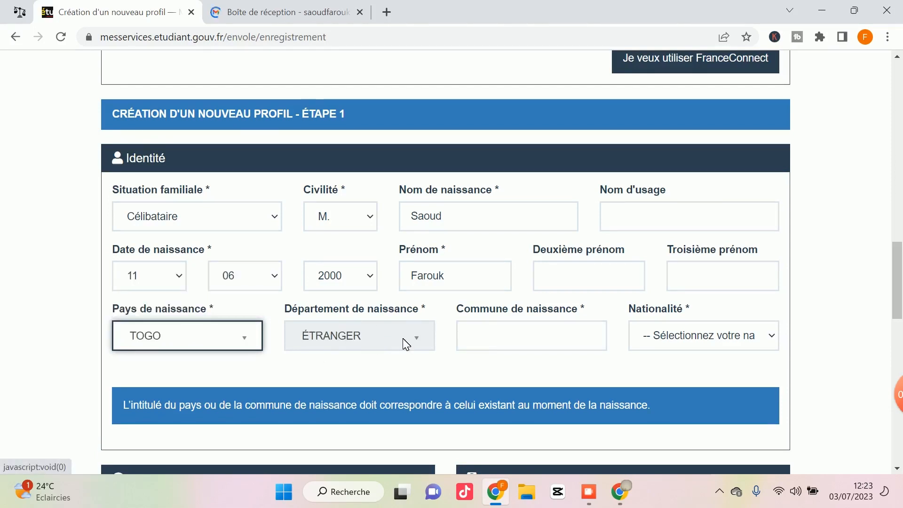
pyautogui.click(488, 339)
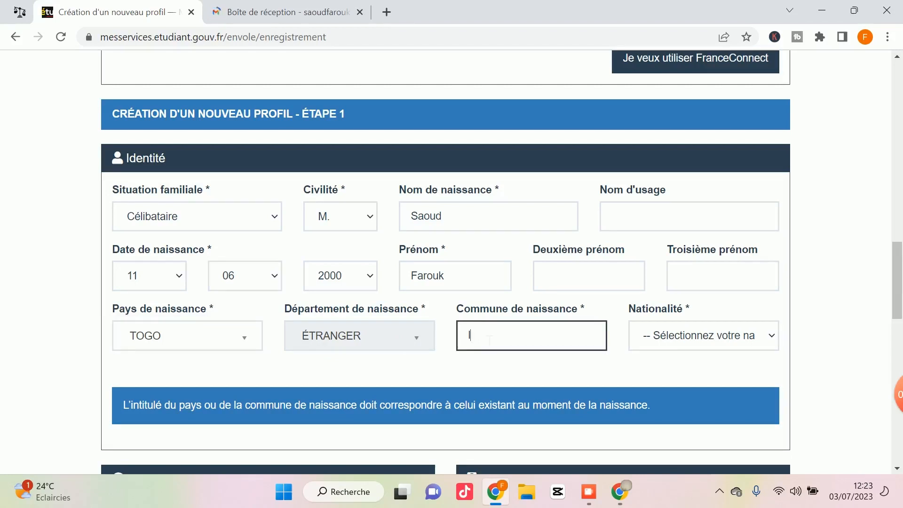
pyautogui.write('lome')
# Choose TOGO as the nationality.
pyautogui.click(675, 336)
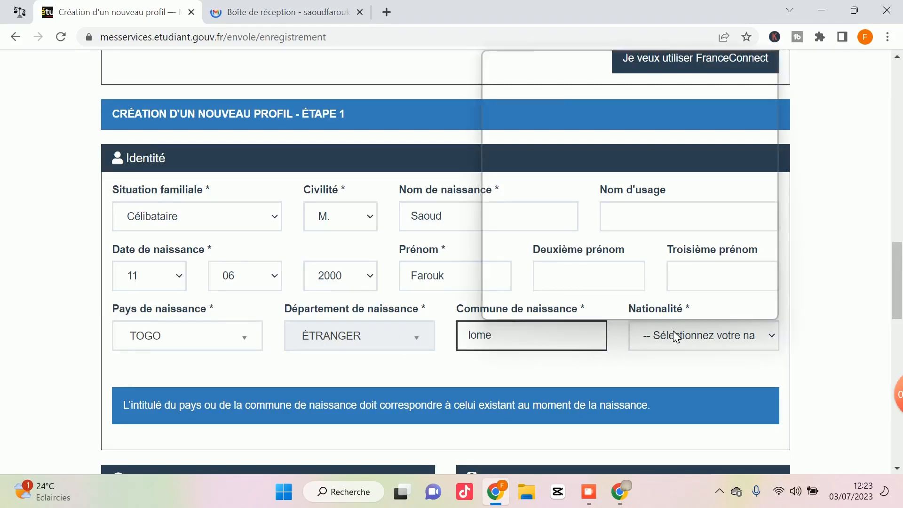
pyautogui.write('togo')
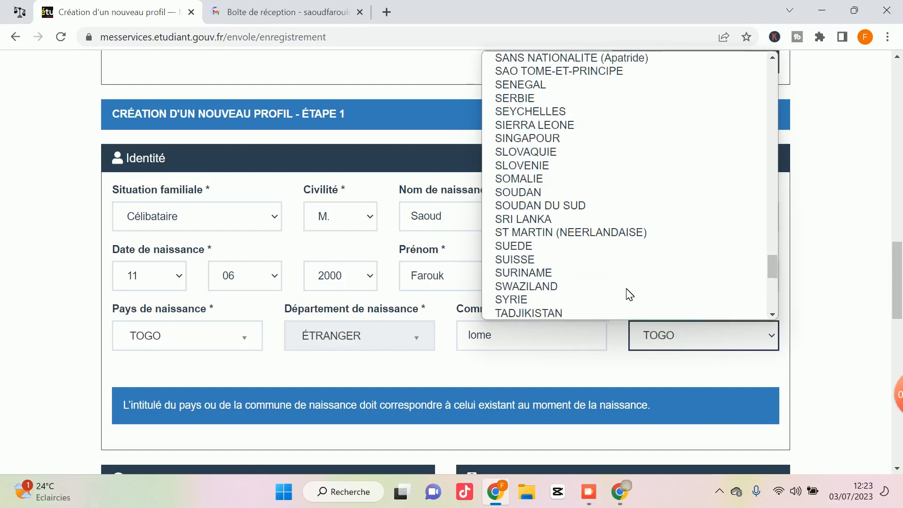
pyautogui.write('g')
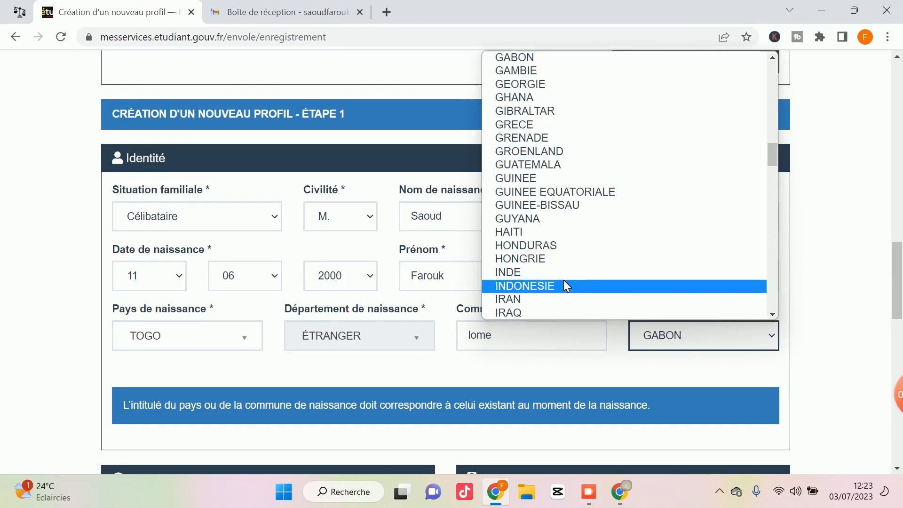
pyautogui.write('l')
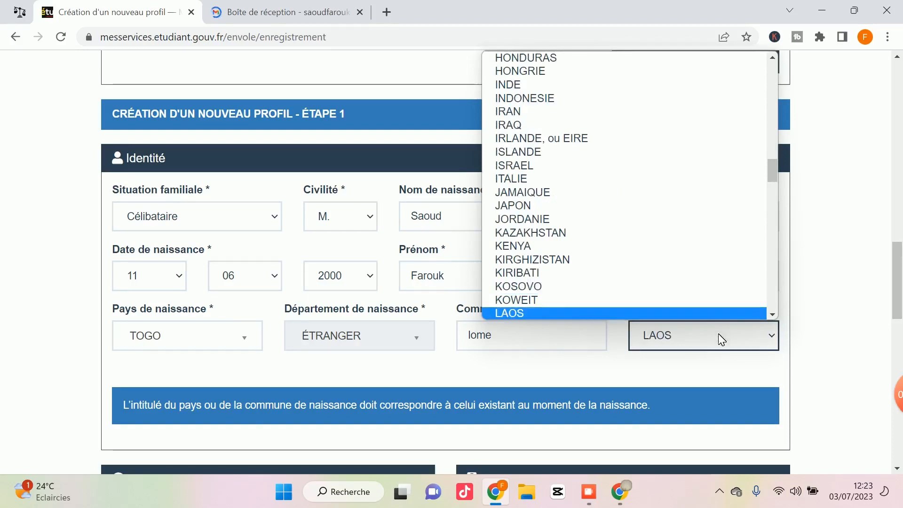
pyautogui.click(717, 338)
pyautogui.click(675, 339)
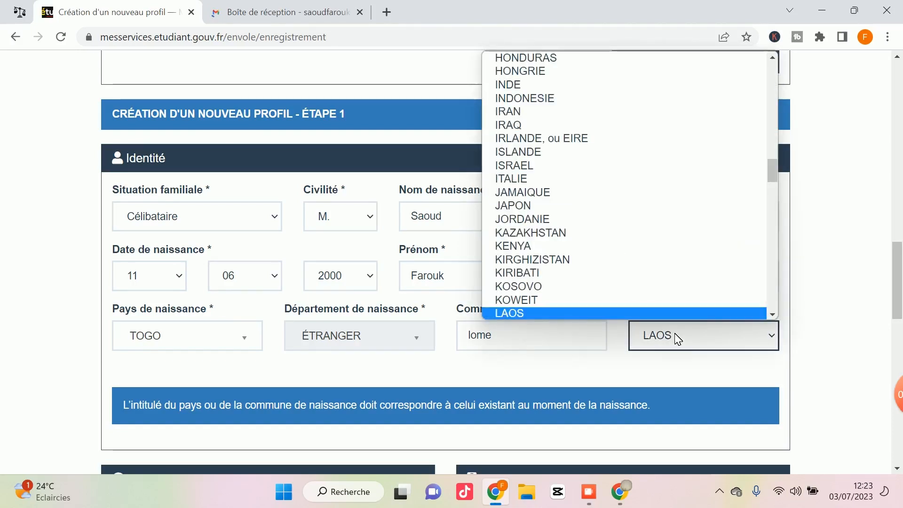
pyautogui.scroll(-10, 578, 258)
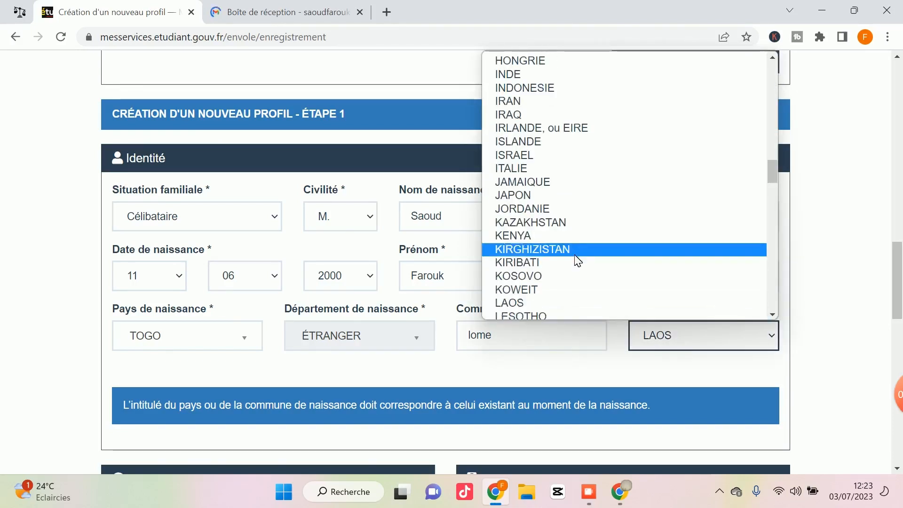
pyautogui.scroll(-15, 578, 258)
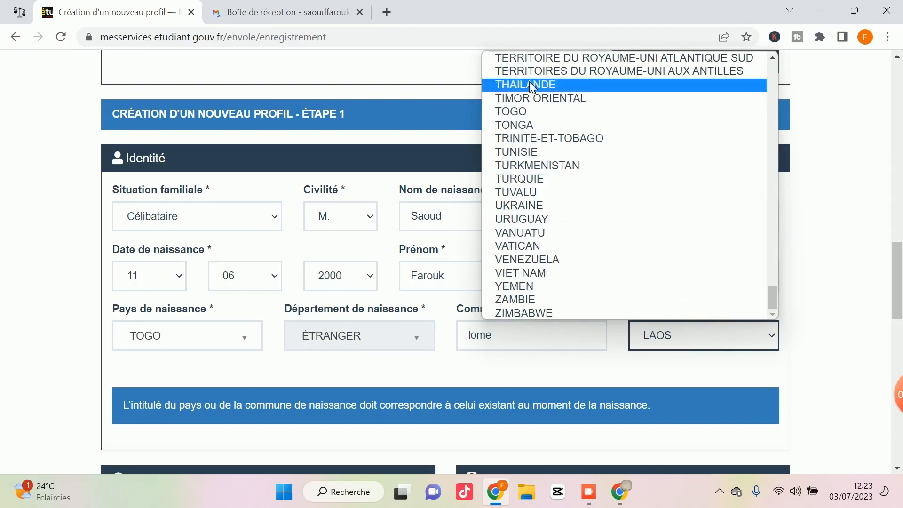
pyautogui.click(526, 112)
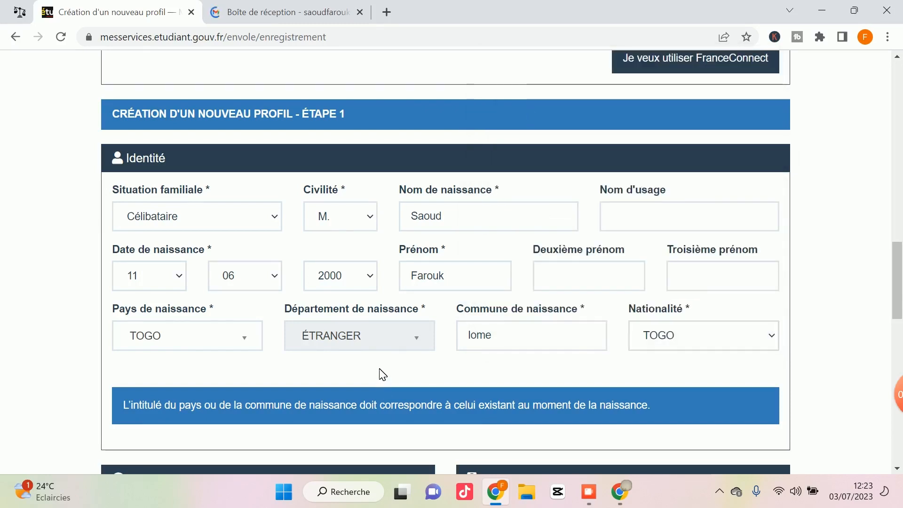
pyautogui.scroll(-6, 381, 374)
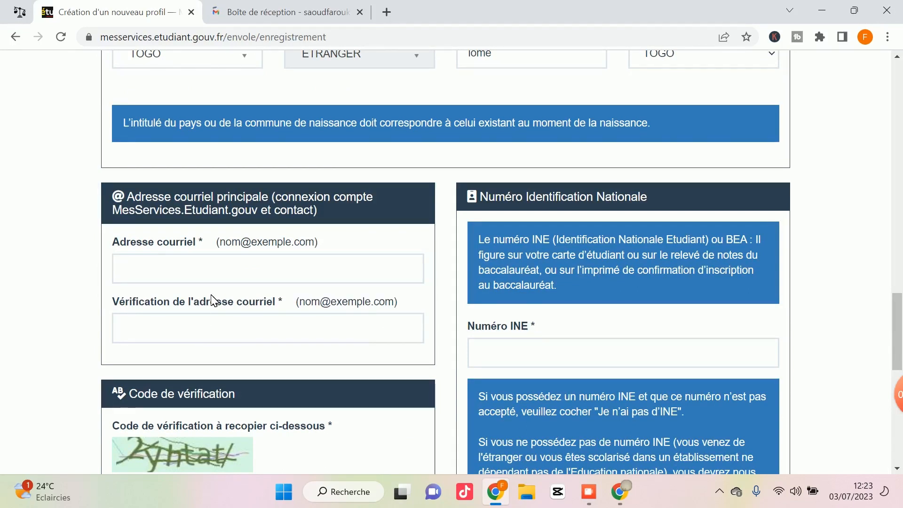
pyautogui.scroll(-1, 526, 355)
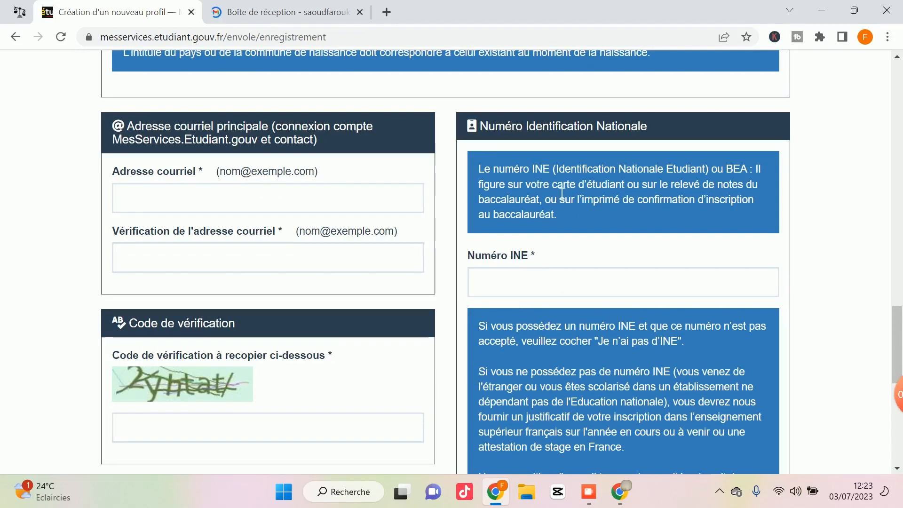
# Tick 'Je n'ai pas d'INE' to declare there is no INE number.
pyautogui.scroll(-3, 529, 284)
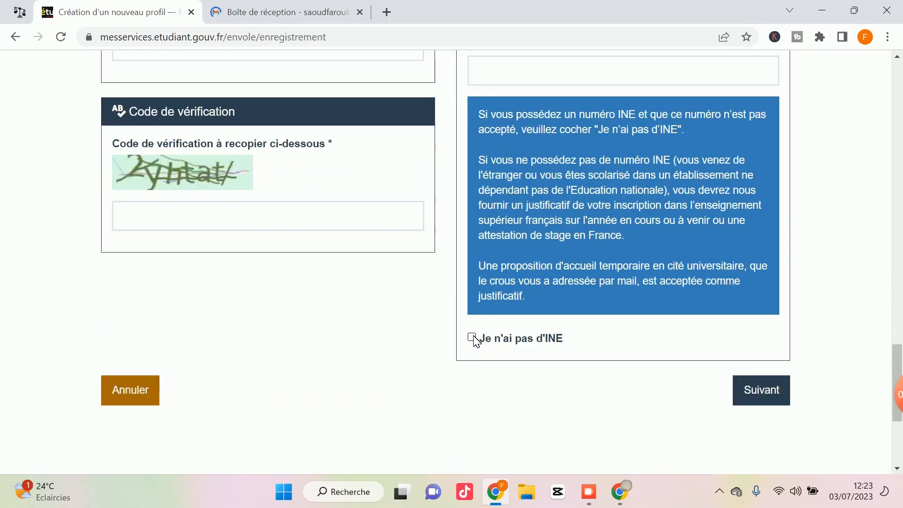
pyautogui.click(472, 337)
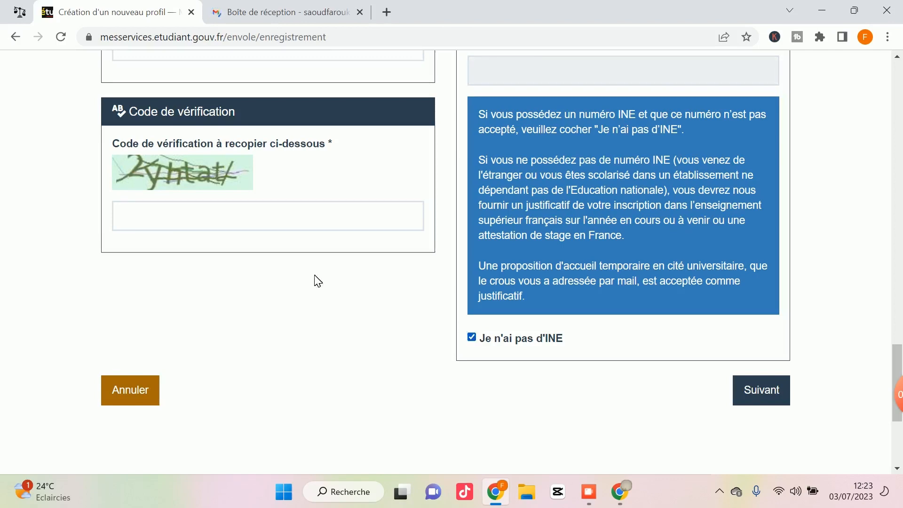
pyautogui.scroll(1, 316, 280)
pyautogui.scroll(4, 296, 288)
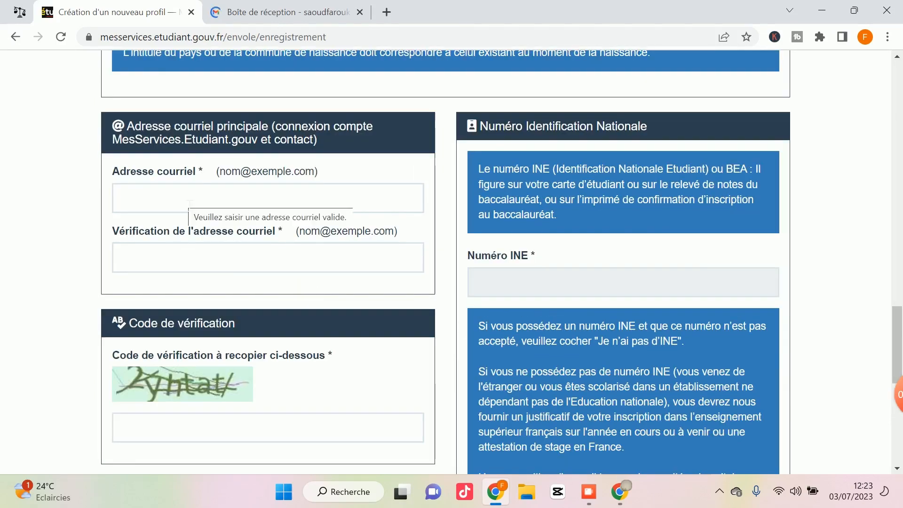
pyautogui.scroll(-2, 187, 206)
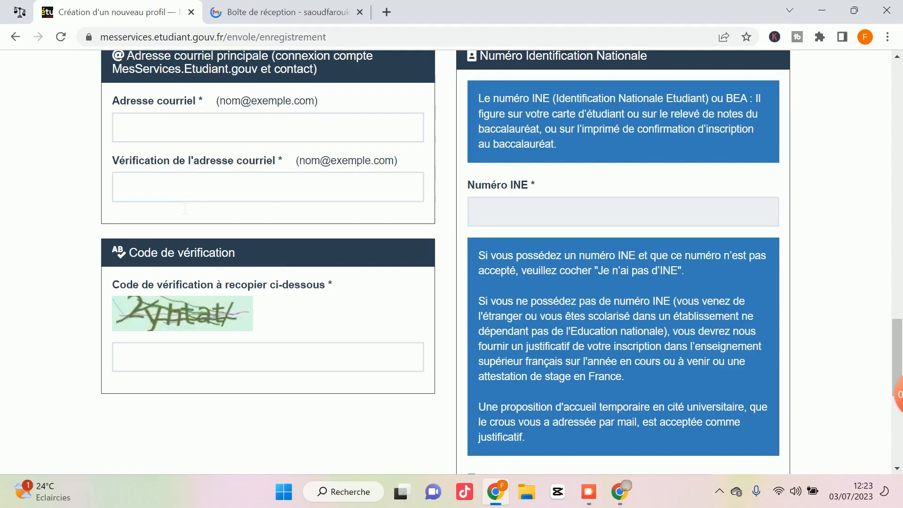
pyautogui.scroll(-3, 184, 209)
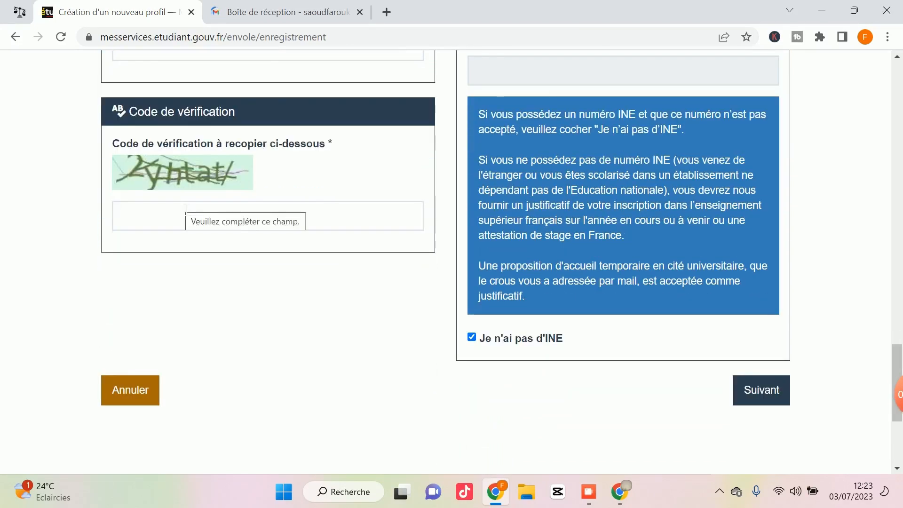
pyautogui.scroll(-2, 184, 208)
pyautogui.scroll(5, 182, 207)
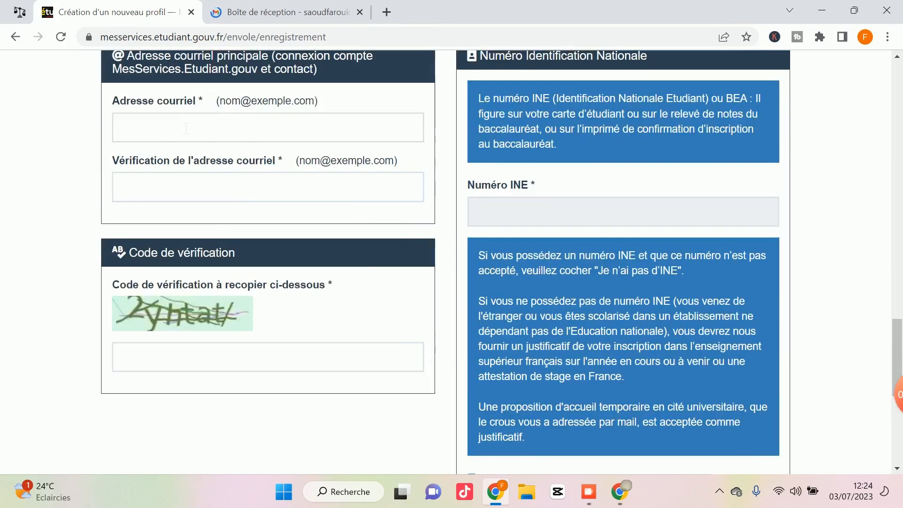
pyautogui.scroll(-3, 185, 128)
# Enter the captcha characters in the verification code box.
pyautogui.click(177, 216)
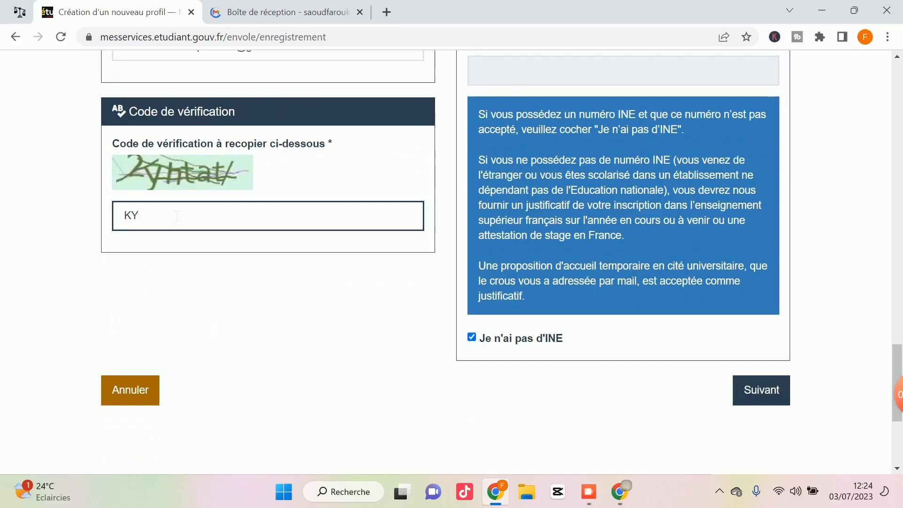
pyautogui.write('KYhtat/')
pyautogui.click(202, 293)
# Submit step 1, confirm the data verification notice, and continue past the INE page.
pyautogui.click(774, 407)
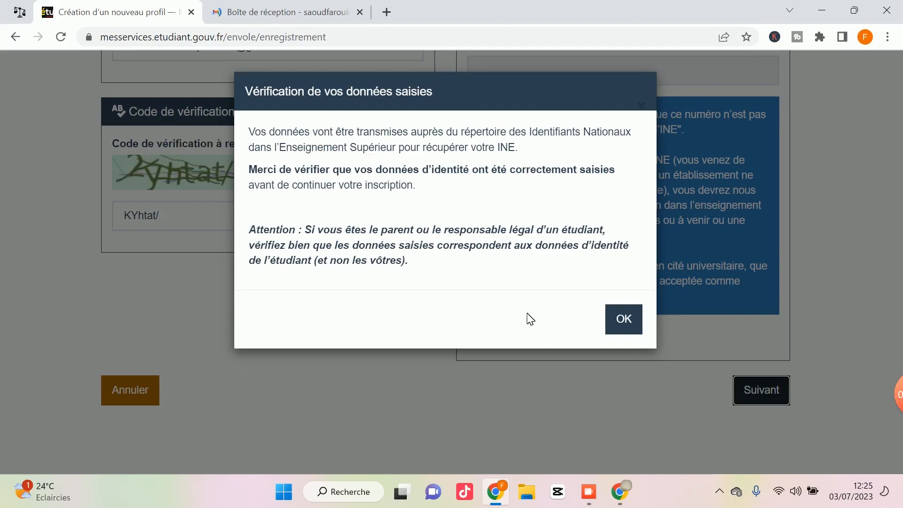
pyautogui.click(628, 325)
pyautogui.click(729, 394)
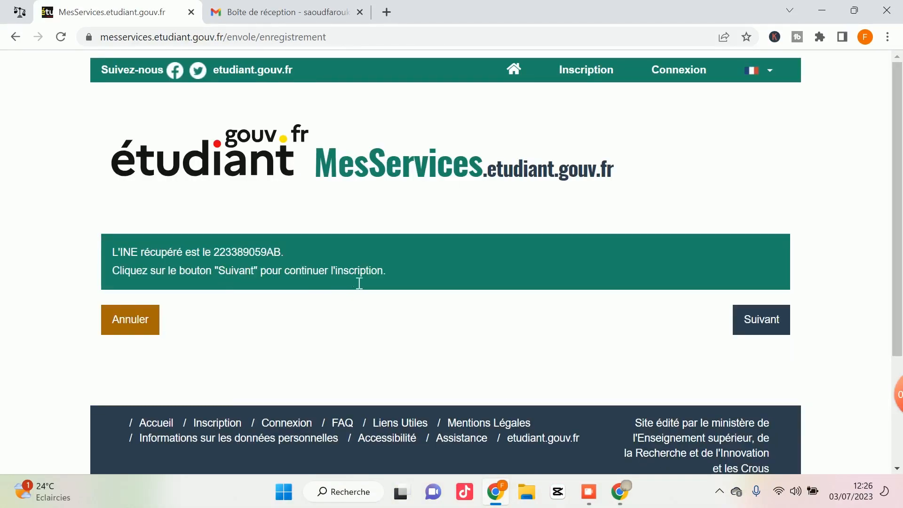
pyautogui.click(763, 318)
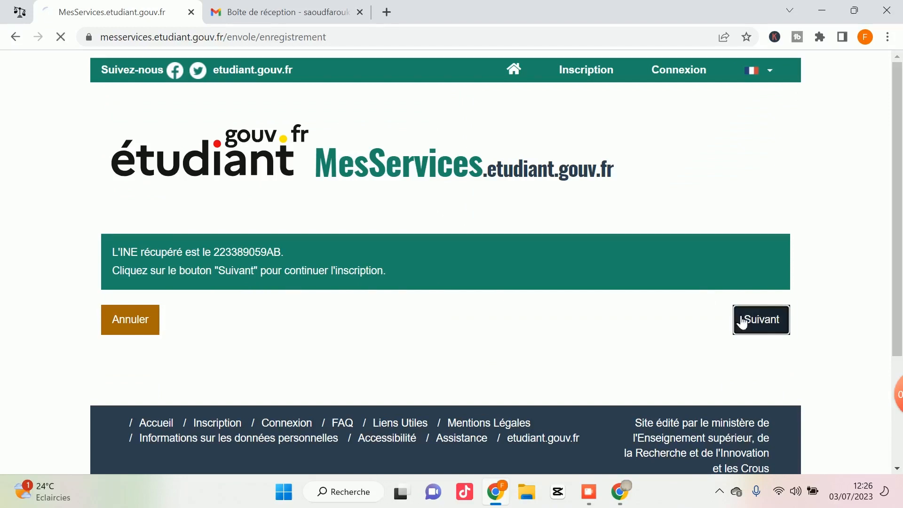
pyautogui.scroll(-3, 179, 244)
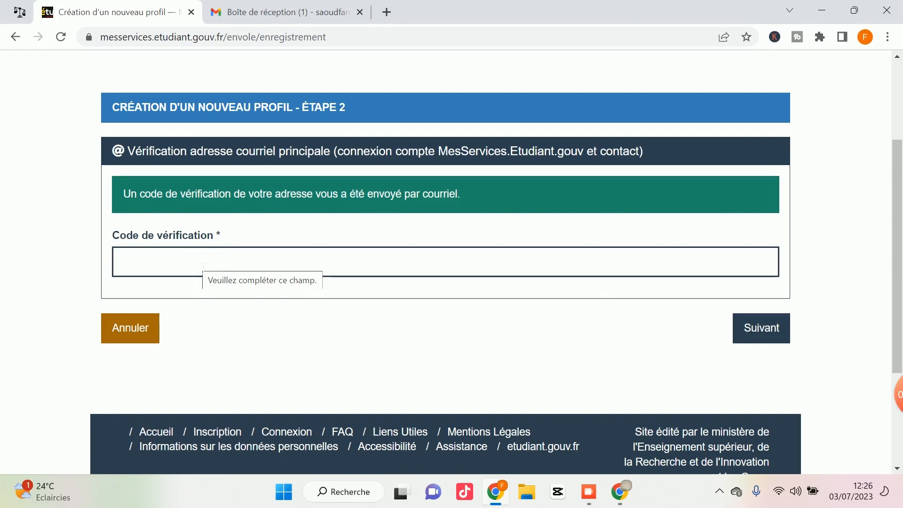
# Copy the verification code from the MesServices e-mail in Gmail and return to the form.
pyautogui.hotkey('ctrl', 'Tab')
pyautogui.scroll(-3, 470, 263)
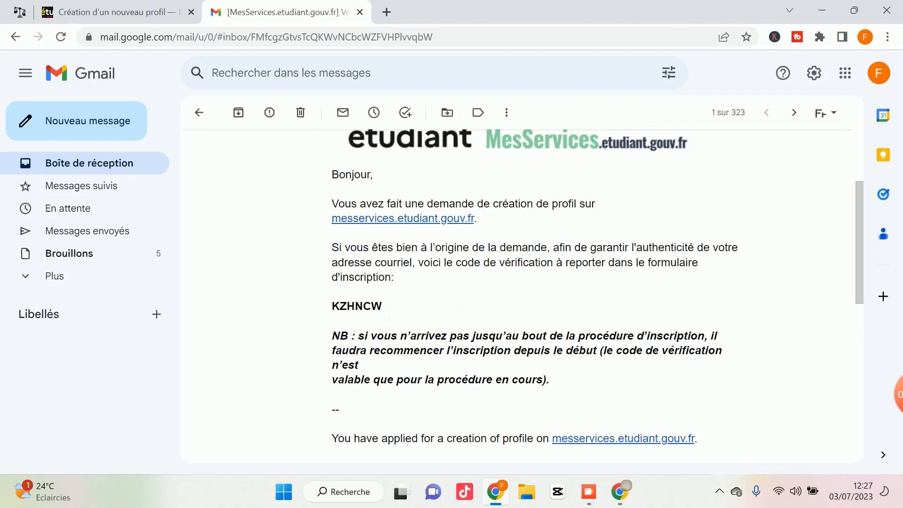
pyautogui.doubleClick(359, 306)
pyautogui.rightClick(360, 307)
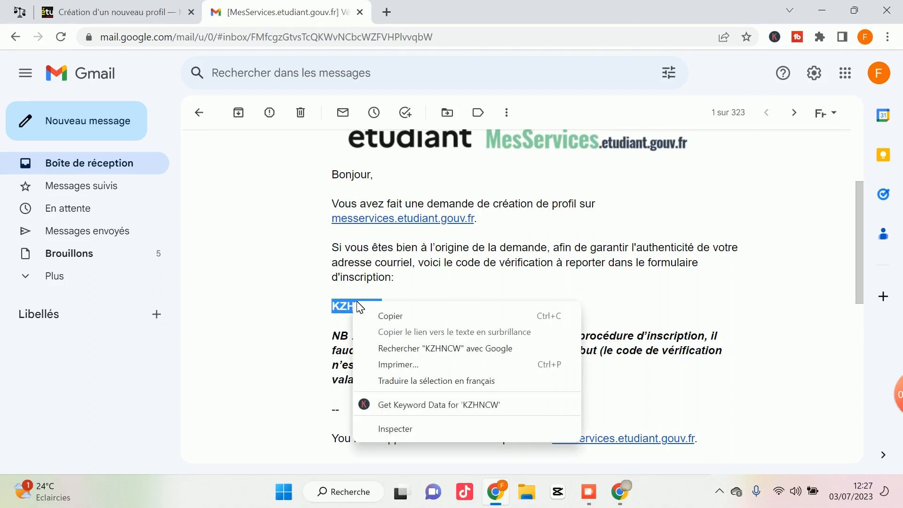
pyautogui.click(382, 314)
pyautogui.scroll(3, 382, 282)
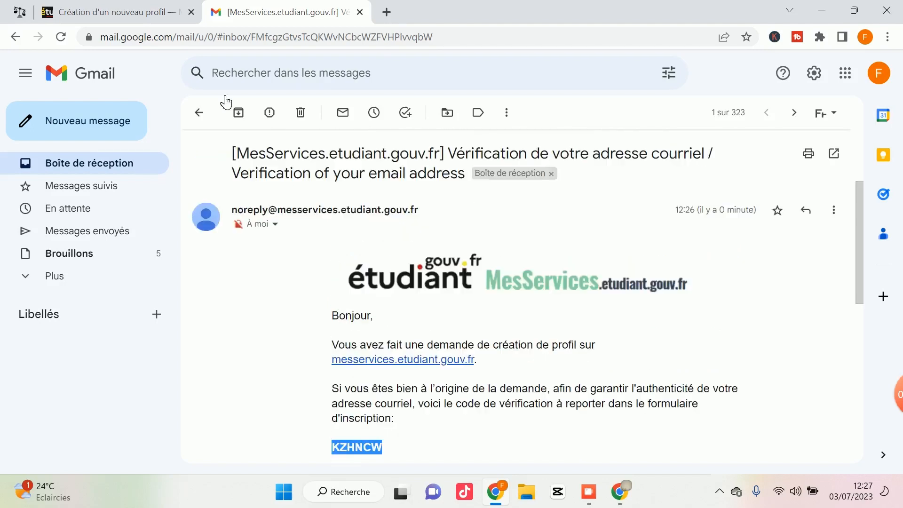
pyautogui.click(150, 11)
# Paste the e-mail verification code into the code field and submit it.
pyautogui.rightClick(264, 275)
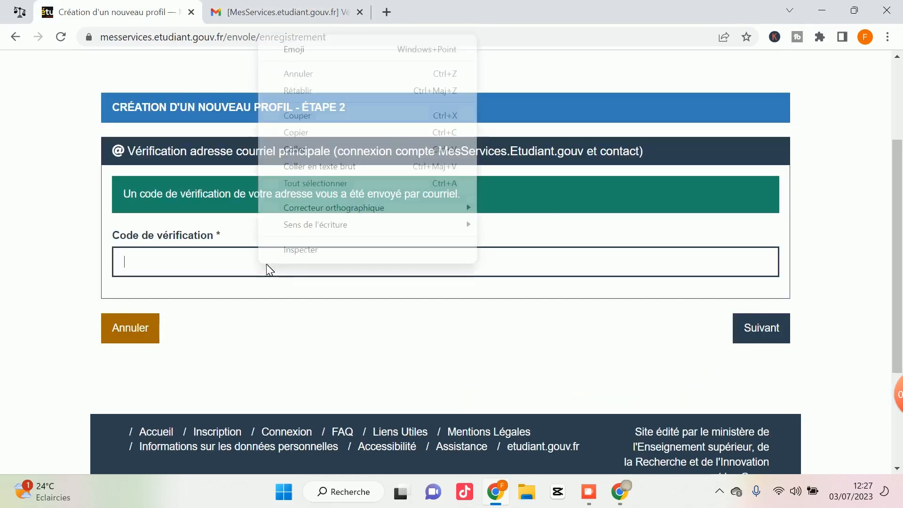
pyautogui.click(304, 149)
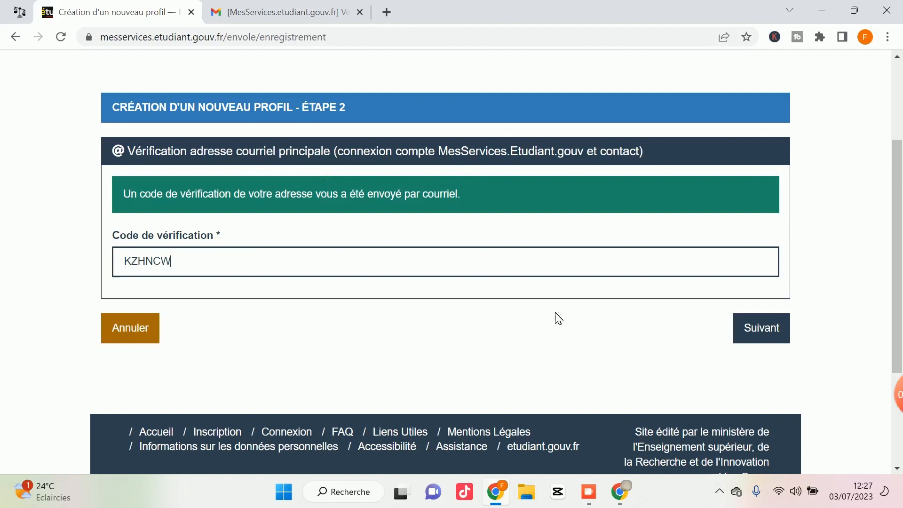
pyautogui.click(756, 340)
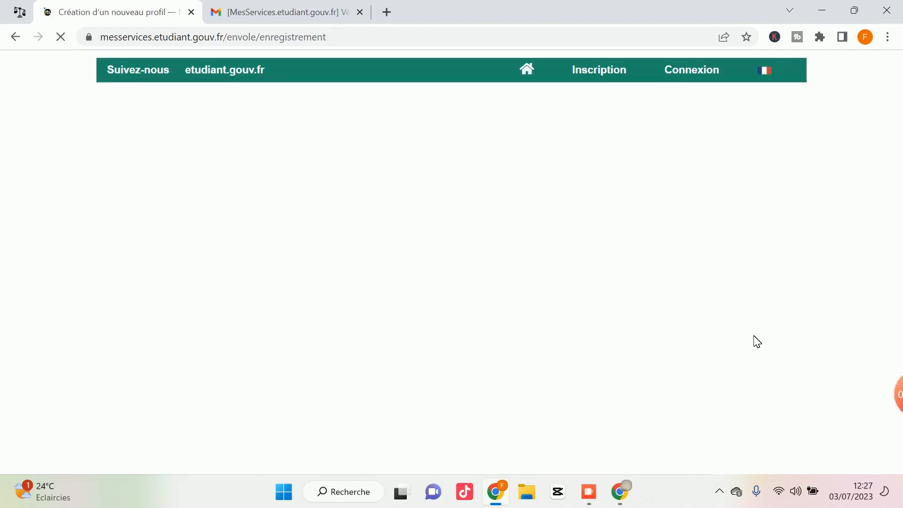
pyautogui.scroll(-2, 407, 301)
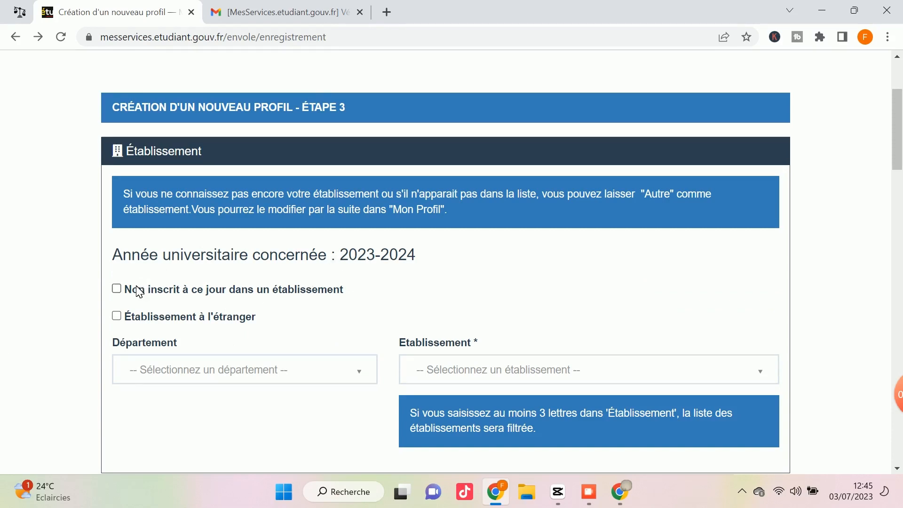
# Choose Autre at the top of the Etablissement list.
pyautogui.scroll(-2, 235, 294)
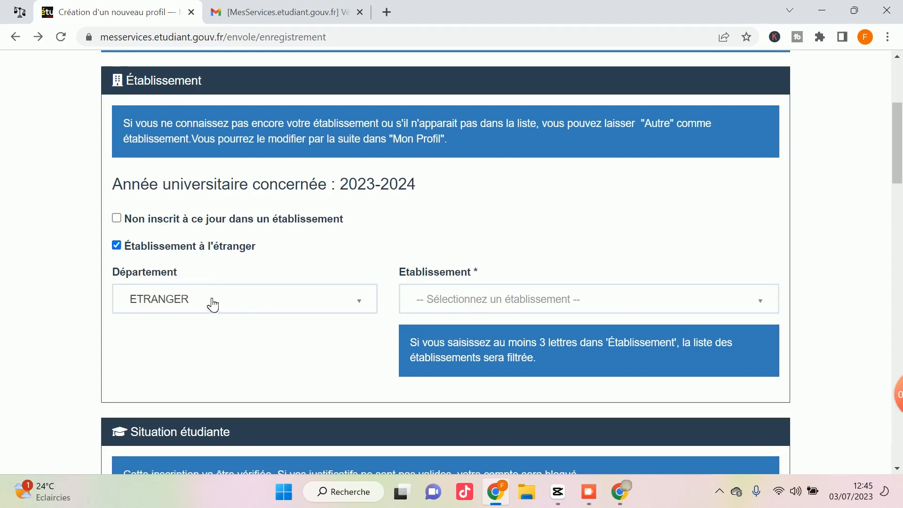
pyautogui.click(482, 301)
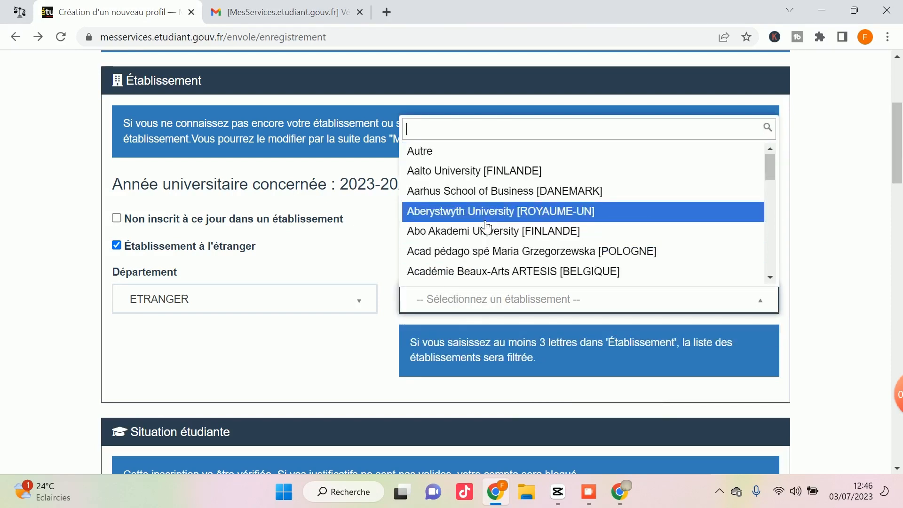
pyautogui.scroll(-3, 489, 233)
pyautogui.scroll(4, 484, 229)
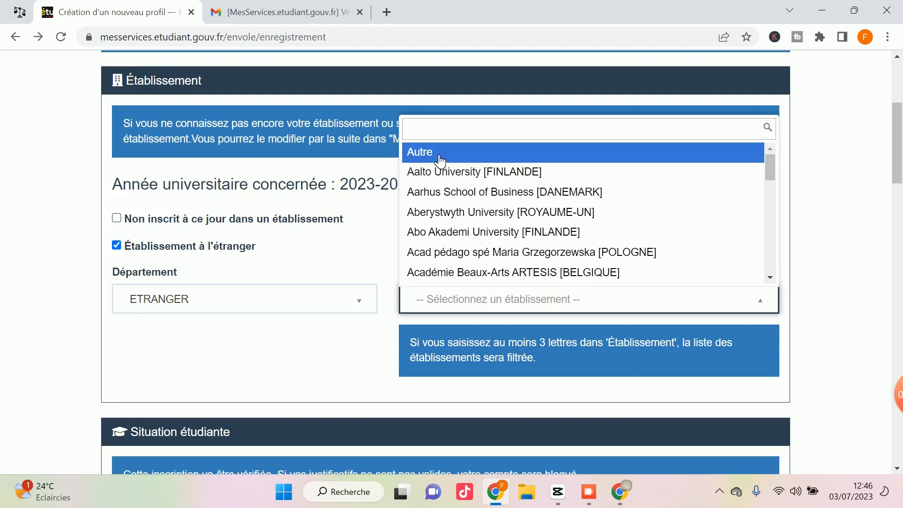
pyautogui.click(413, 158)
pyautogui.scroll(-5, 206, 369)
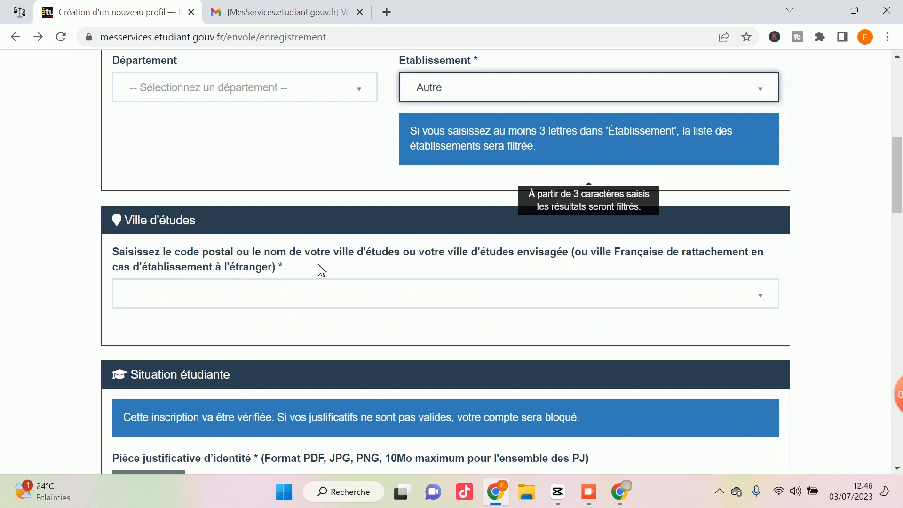
# Search 'Grenob' and pick 38000 - GRENOBLE as the Ville d'études.
pyautogui.click(221, 295)
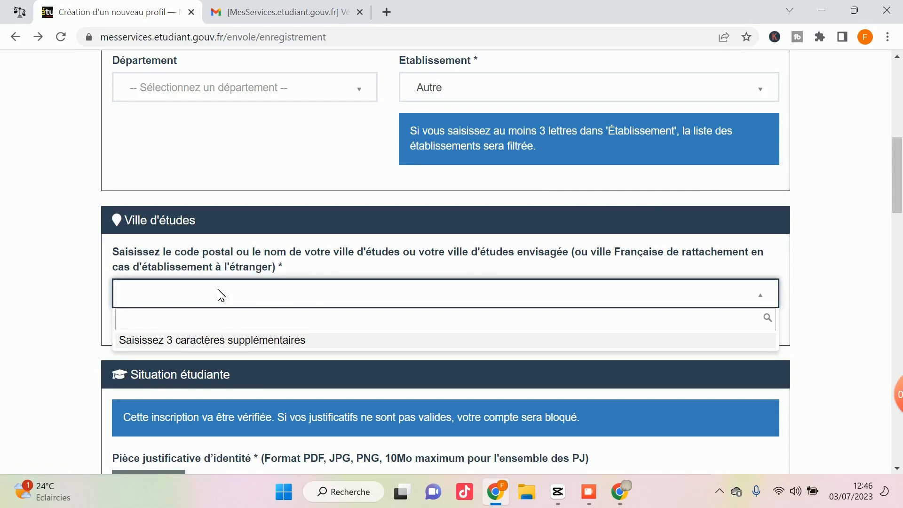
pyautogui.write('Gren')
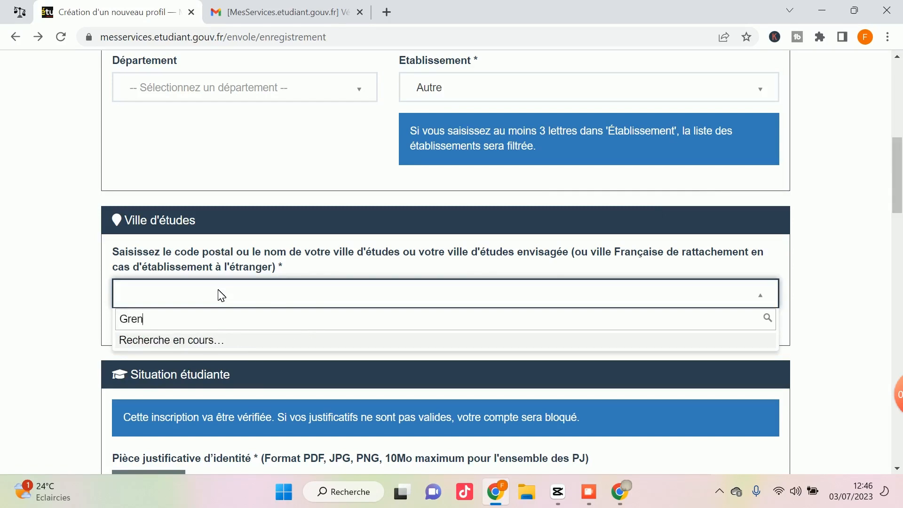
pyautogui.write('oble')
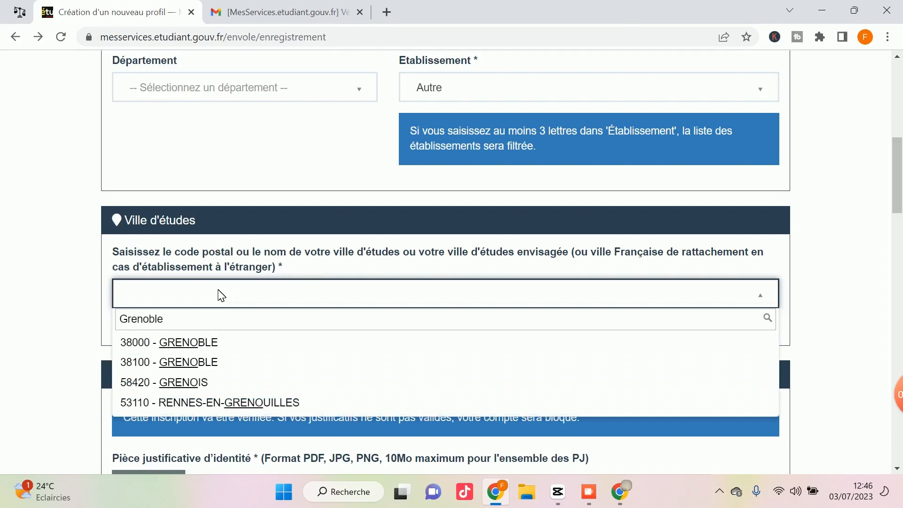
pyautogui.click(176, 341)
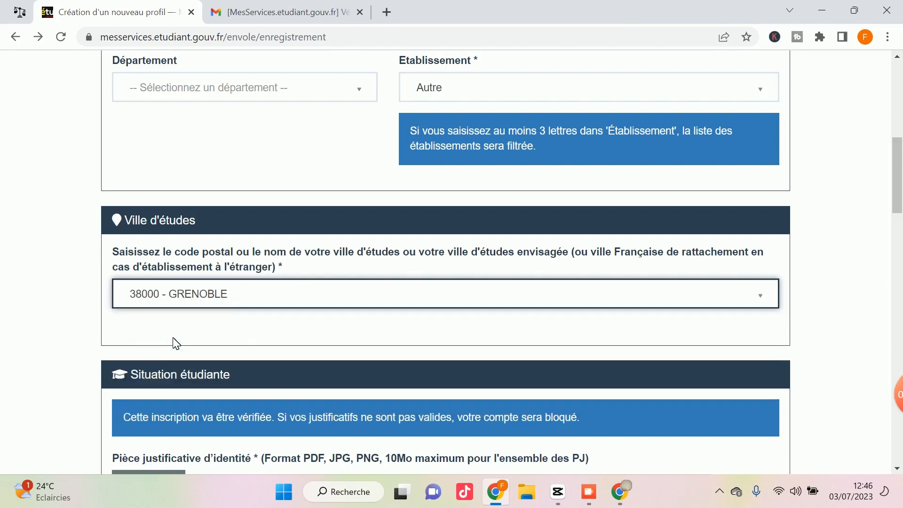
pyautogui.scroll(-2, 224, 297)
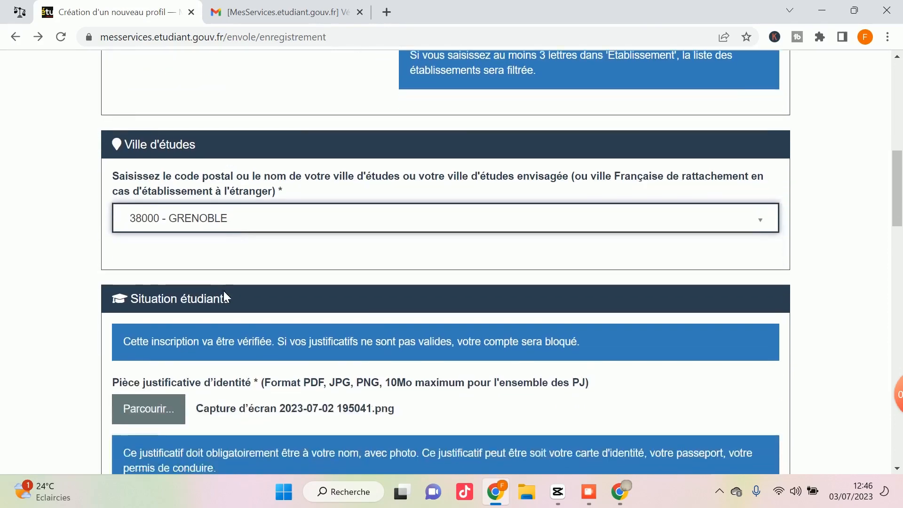
pyautogui.scroll(-3, 224, 294)
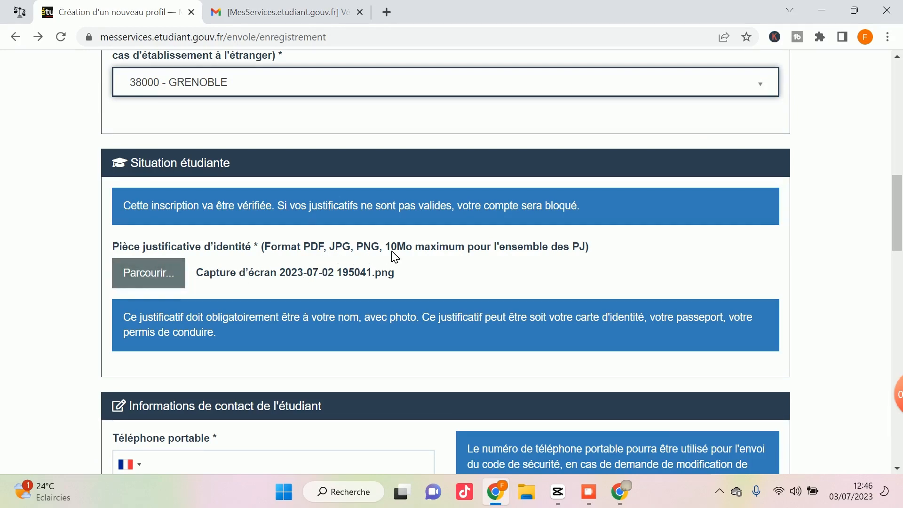
pyautogui.scroll(-3, 399, 249)
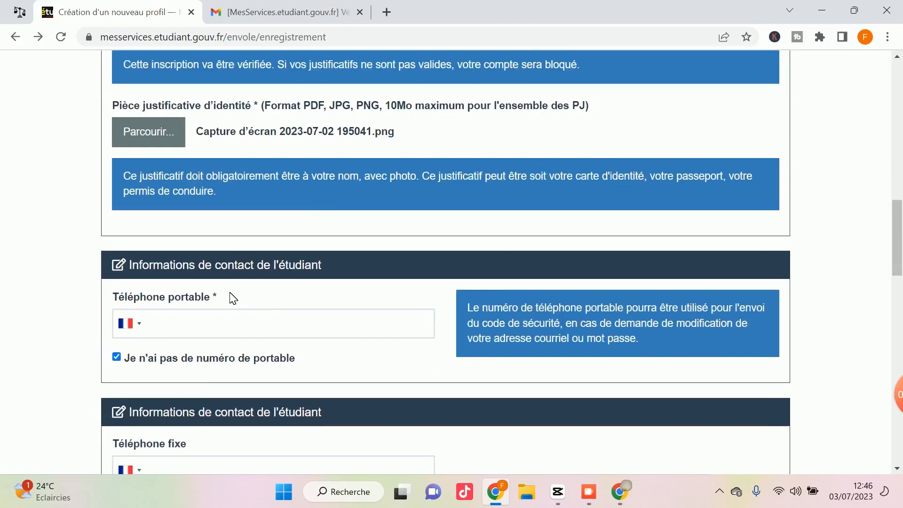
# Leave the 'Je n'ai pas de numéro de portable' checkbox unticked.
pyautogui.scroll(-2, 125, 296)
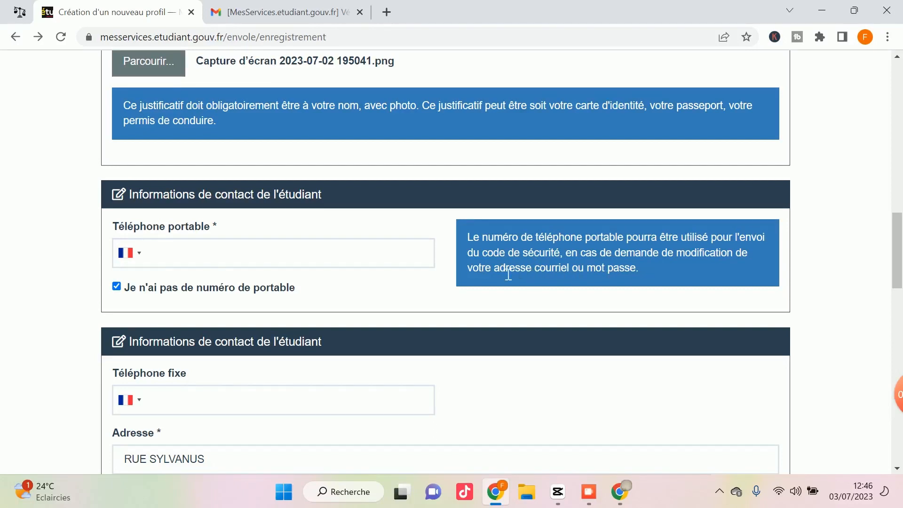
pyautogui.scroll(-2, 197, 284)
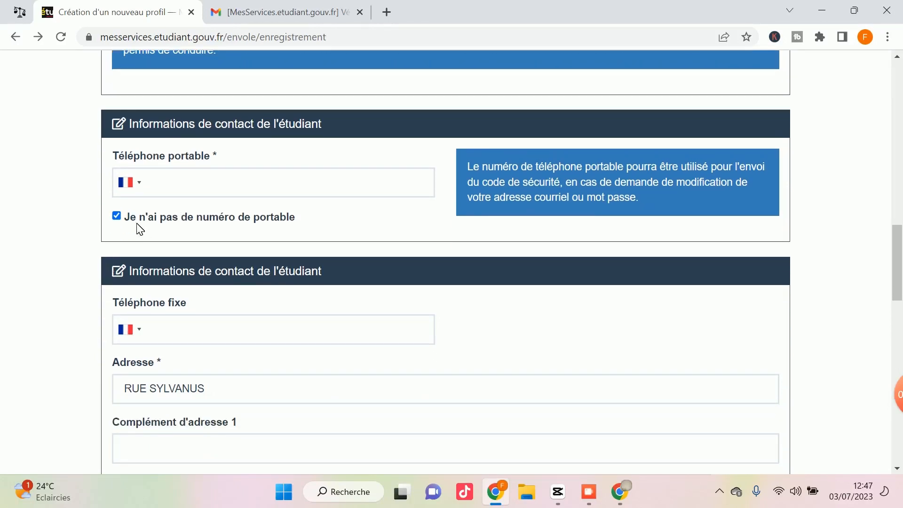
pyautogui.click(116, 216)
pyautogui.click(116, 216)
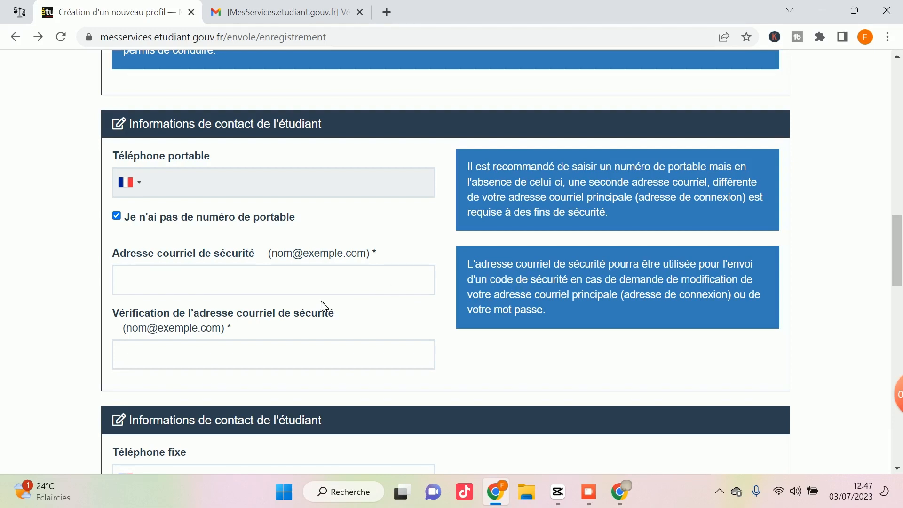
pyautogui.click(116, 216)
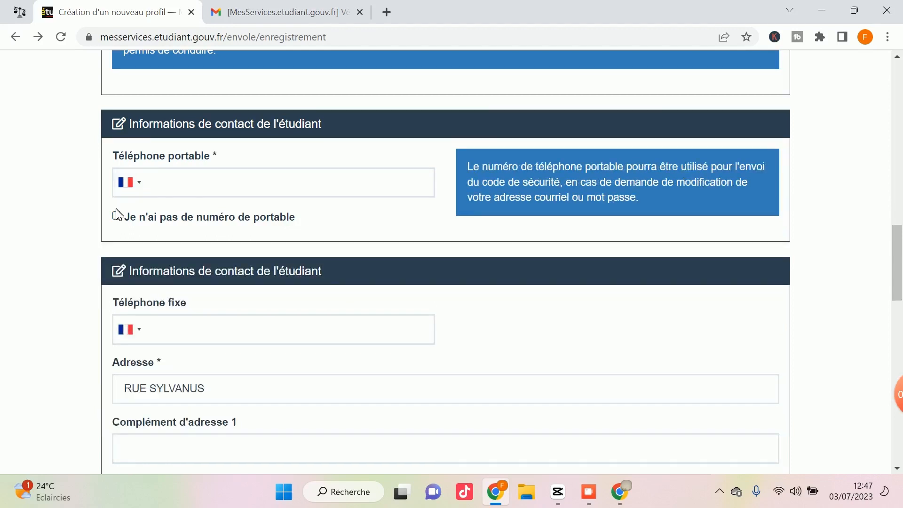
# Set the Téléphone portable country code to TOGO (+228).
pyautogui.click(140, 187)
pyautogui.scroll(-3, 197, 274)
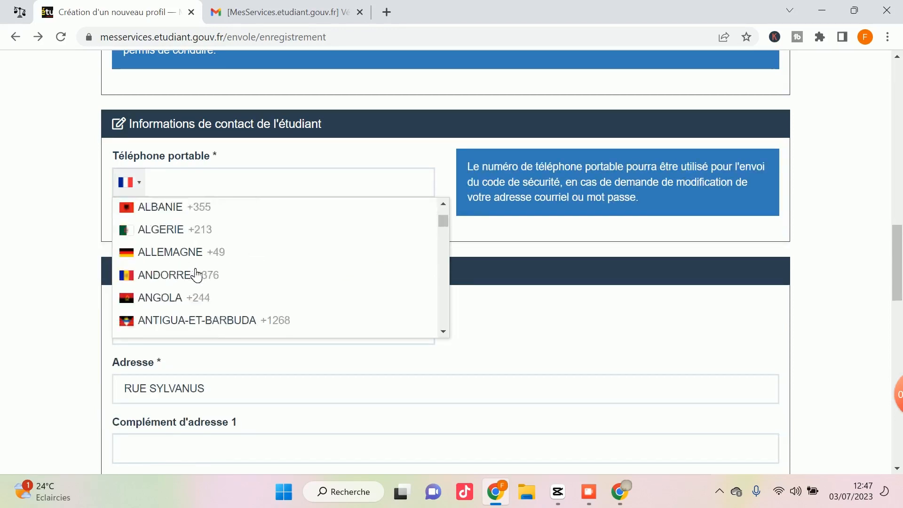
pyautogui.scroll(-18, 196, 274)
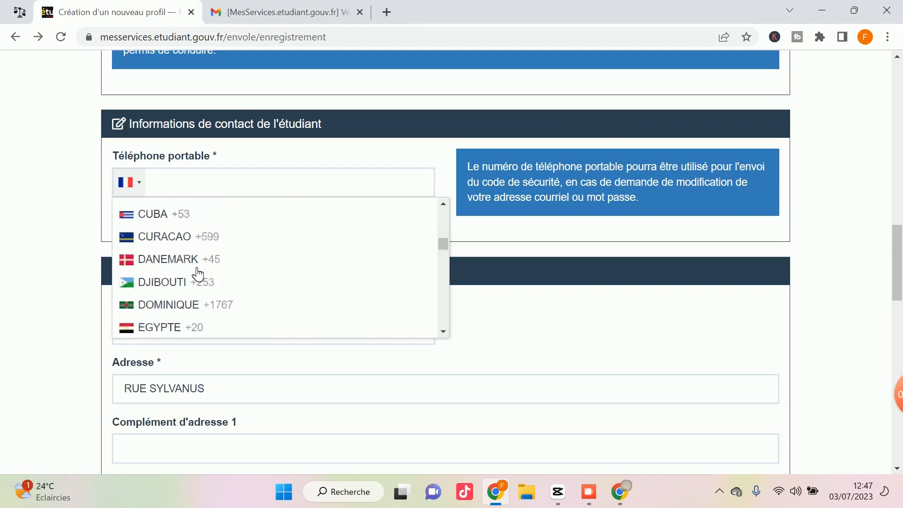
pyautogui.scroll(-20, 198, 273)
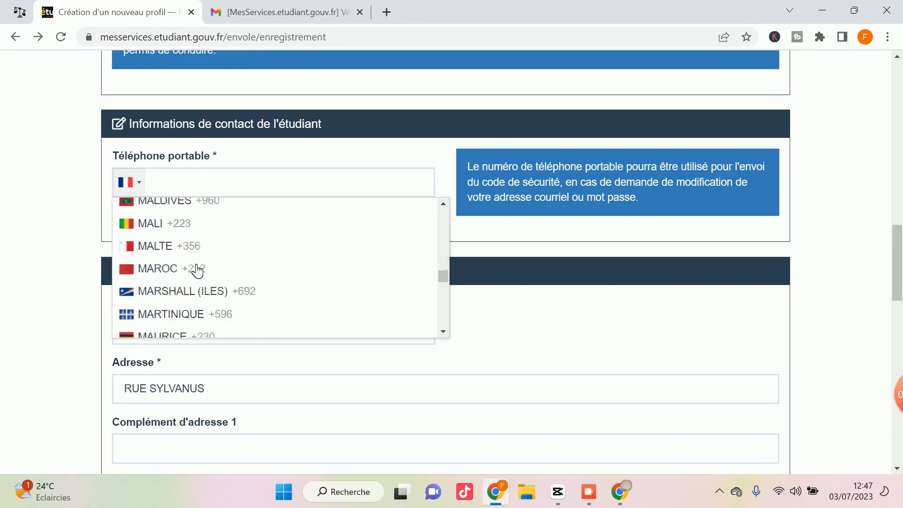
pyautogui.scroll(-20, 198, 271)
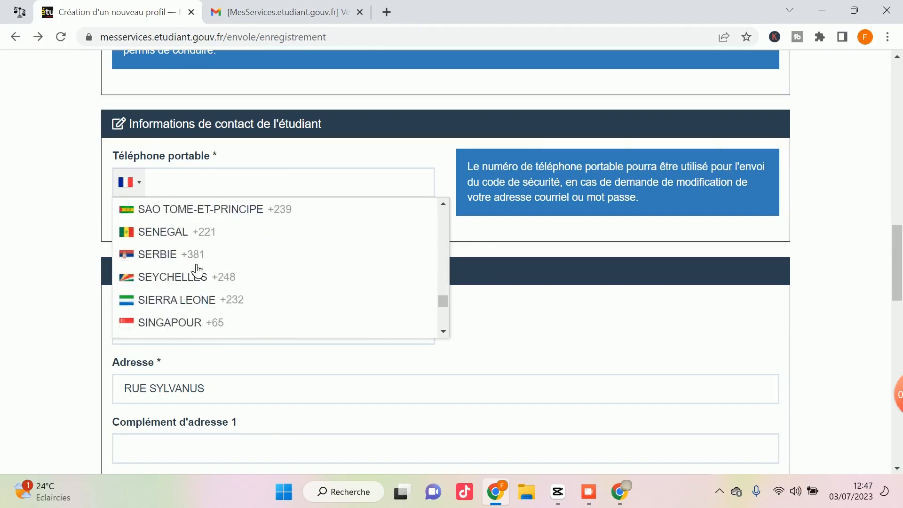
pyautogui.scroll(-12, 197, 272)
pyautogui.click(190, 258)
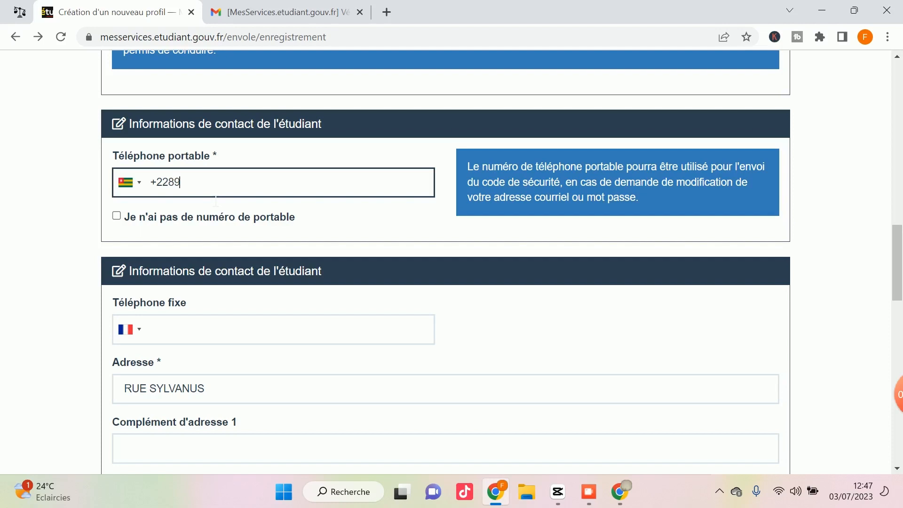
pyautogui.scroll(-3, 215, 201)
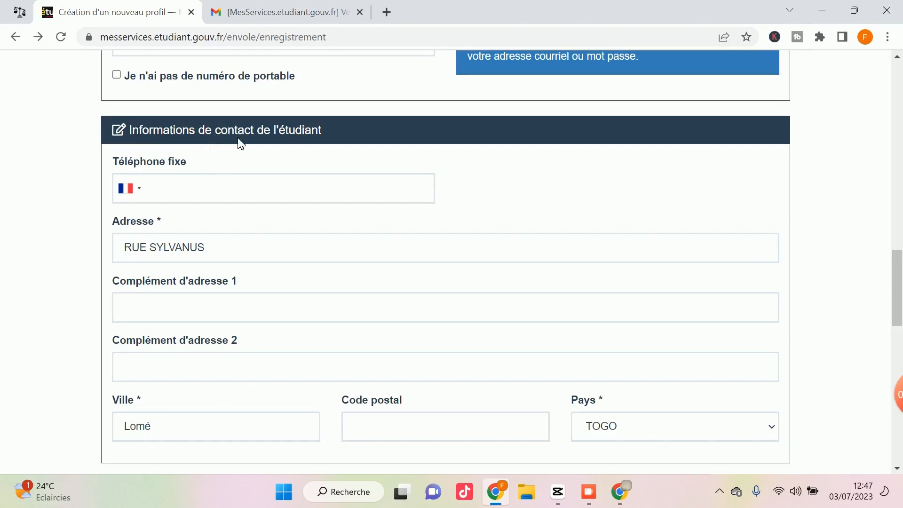
# Leave the Contacts Familiaux section blank and submit the registration form with Suivant.
pyautogui.scroll(-1, 246, 169)
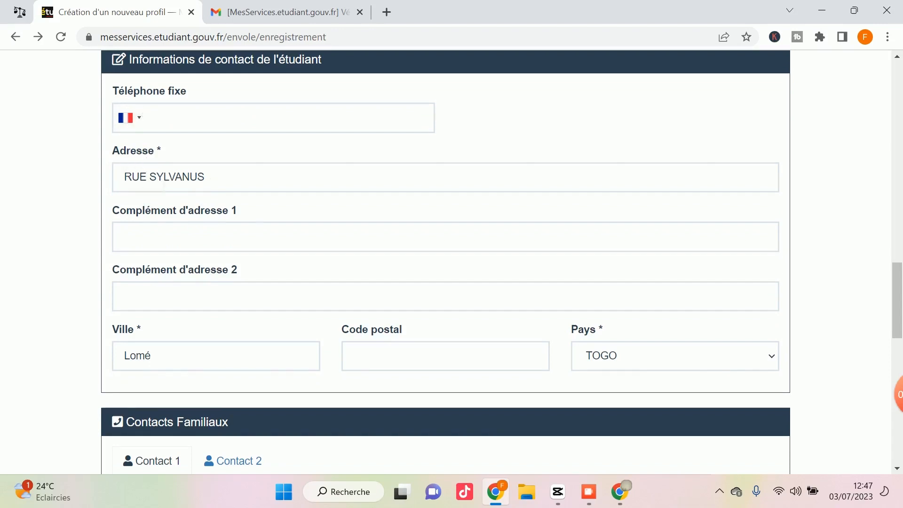
pyautogui.scroll(-1, 445, 263)
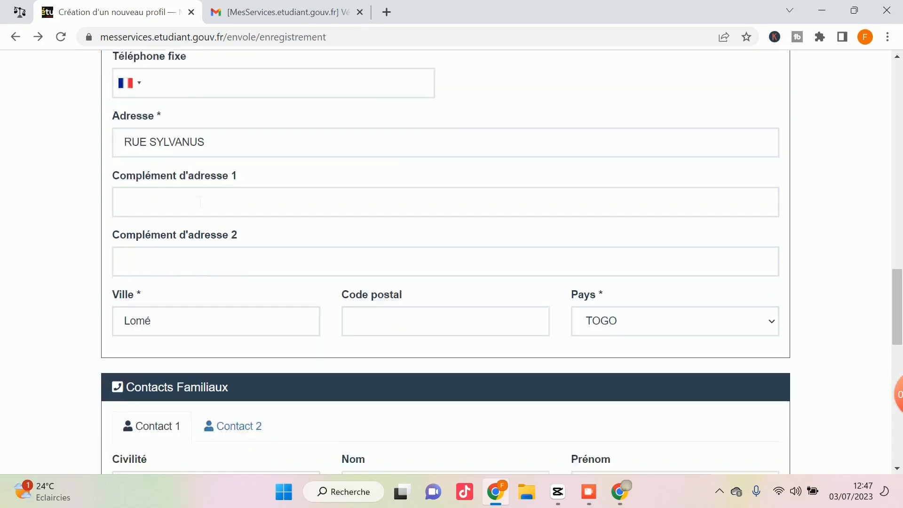
pyautogui.scroll(1, 307, 272)
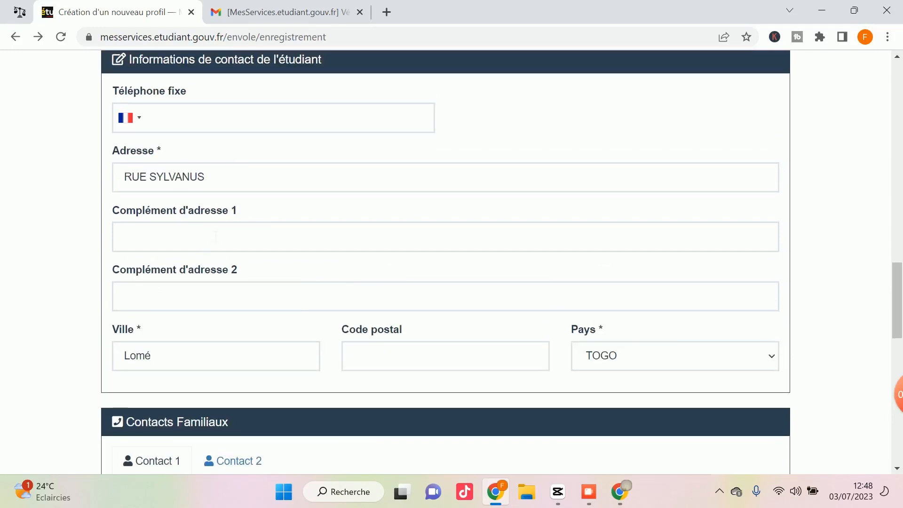
pyautogui.scroll(-4, 181, 217)
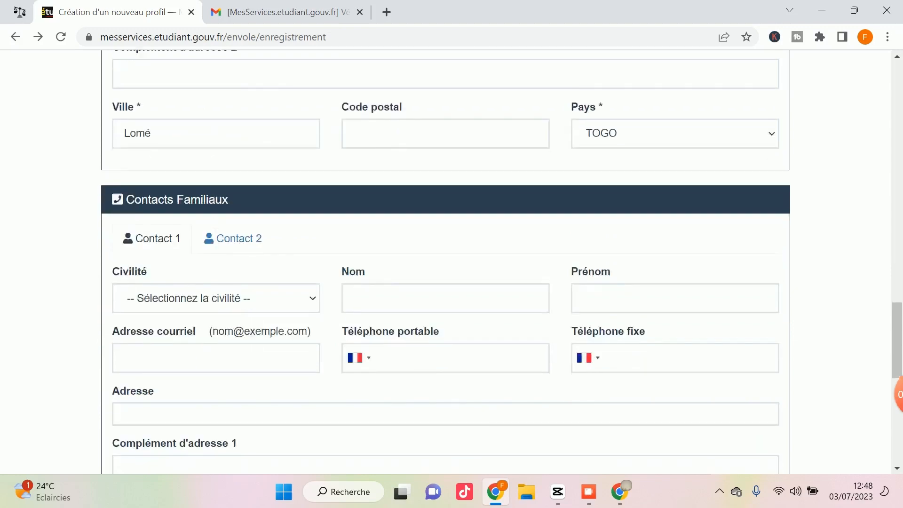
pyautogui.scroll(-1, 215, 217)
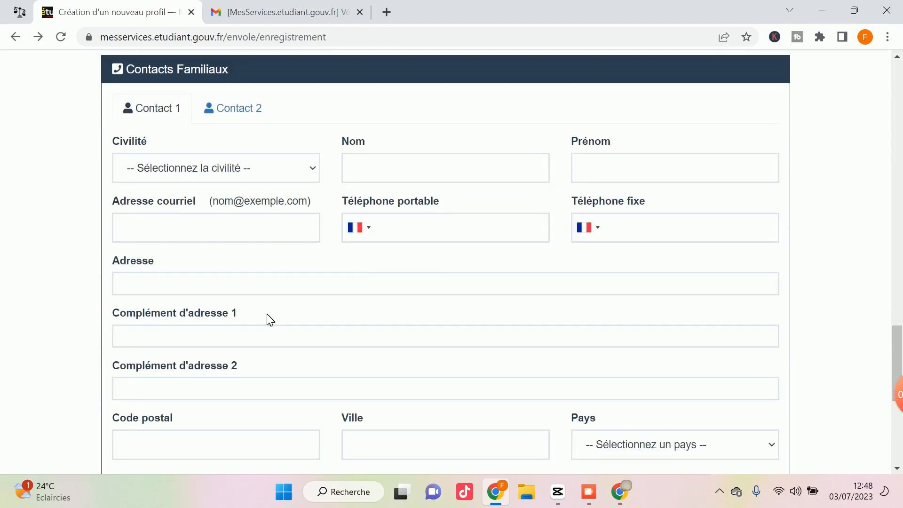
pyautogui.scroll(-1, 183, 170)
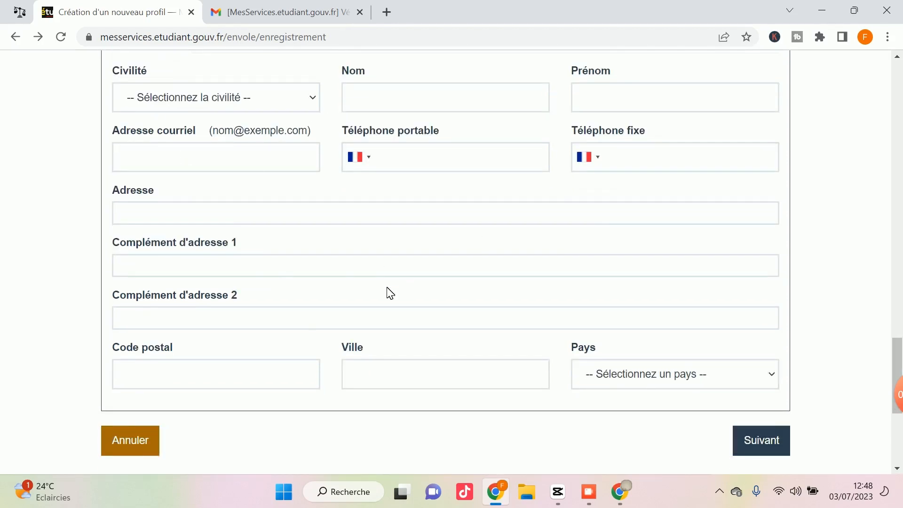
pyautogui.scroll(-1, 387, 293)
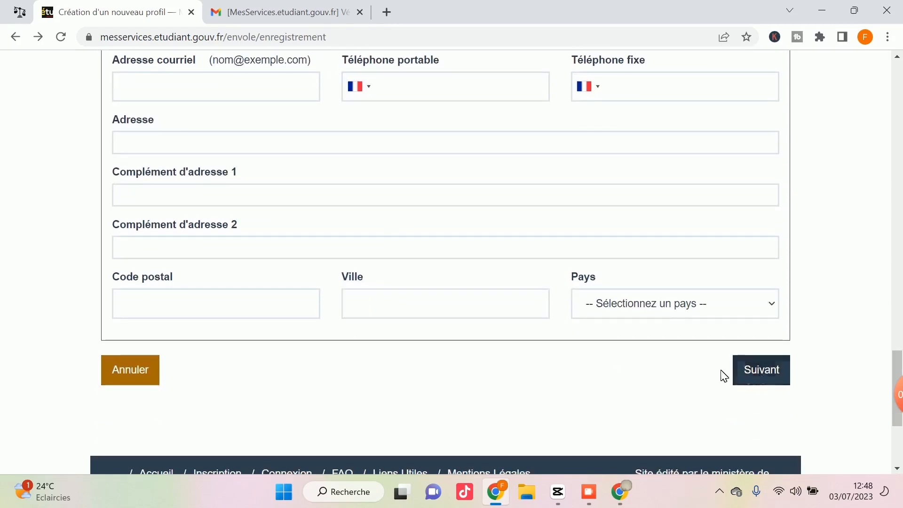
pyautogui.click(760, 377)
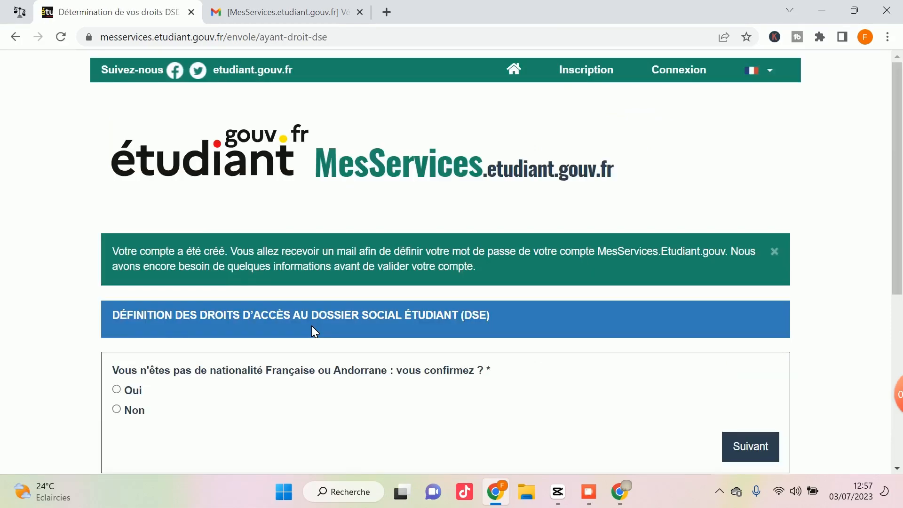
# Confirm not having French or Andorran nationality with Oui.
pyautogui.scroll(-1, 314, 331)
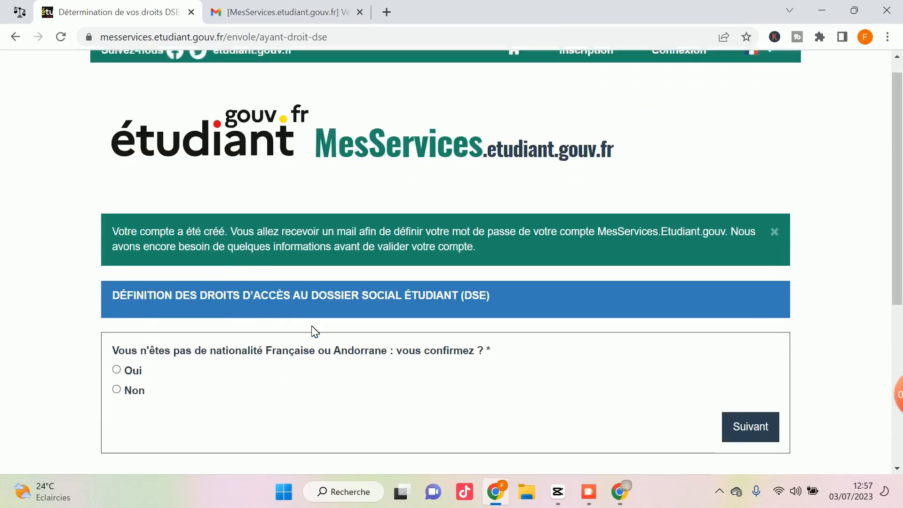
pyautogui.scroll(-2, 311, 329)
pyautogui.scroll(1, 244, 301)
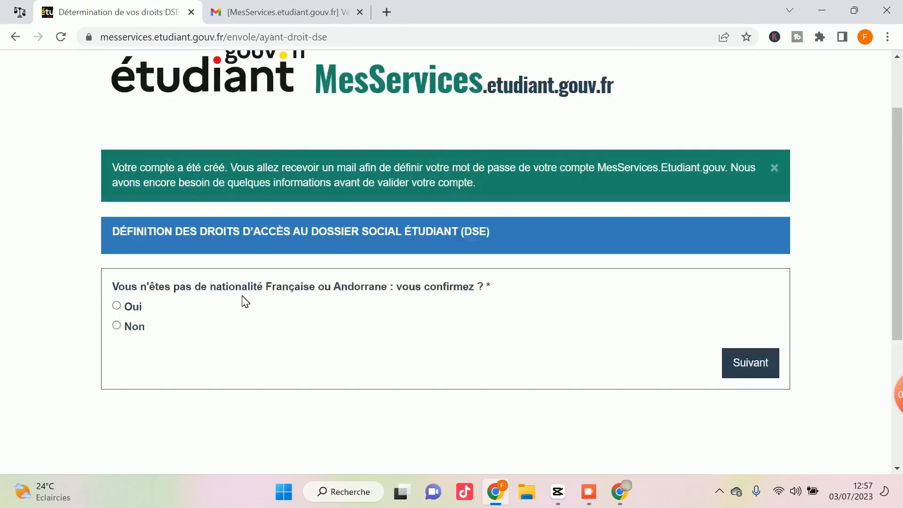
pyautogui.scroll(1, 244, 301)
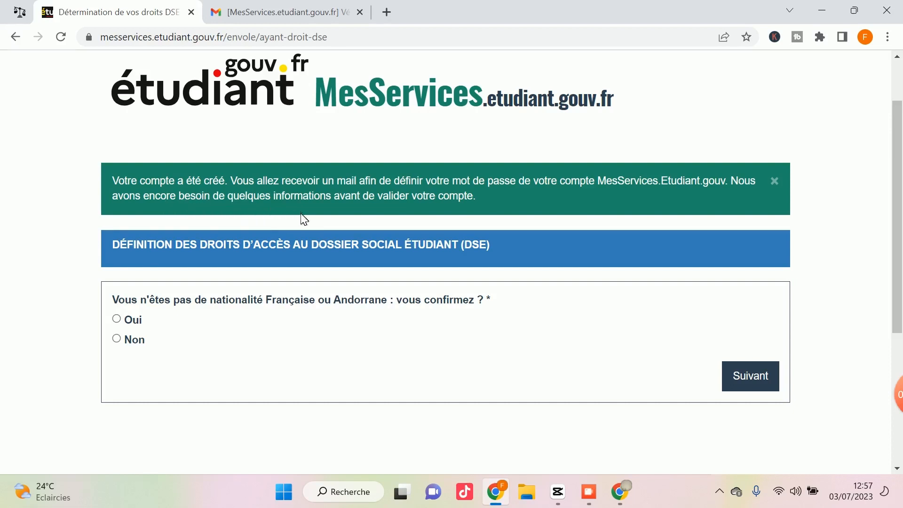
pyautogui.scroll(-1, 295, 248)
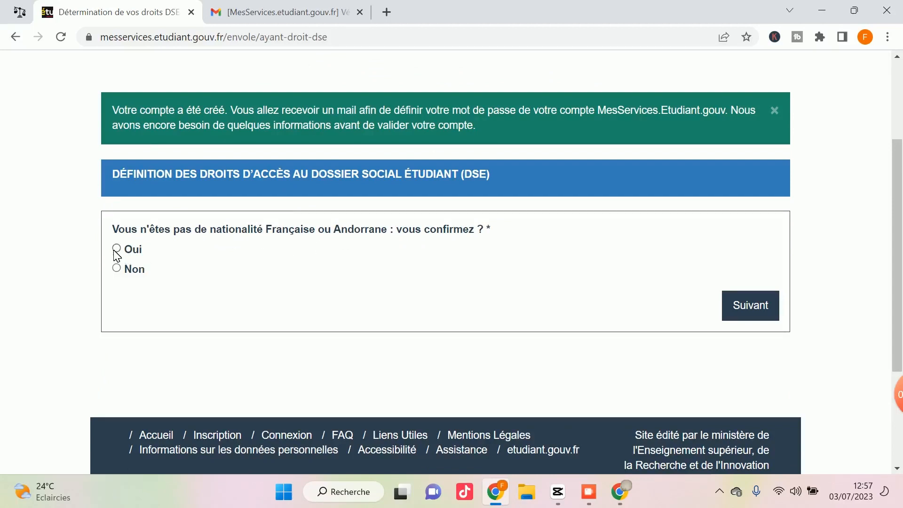
pyautogui.click(755, 315)
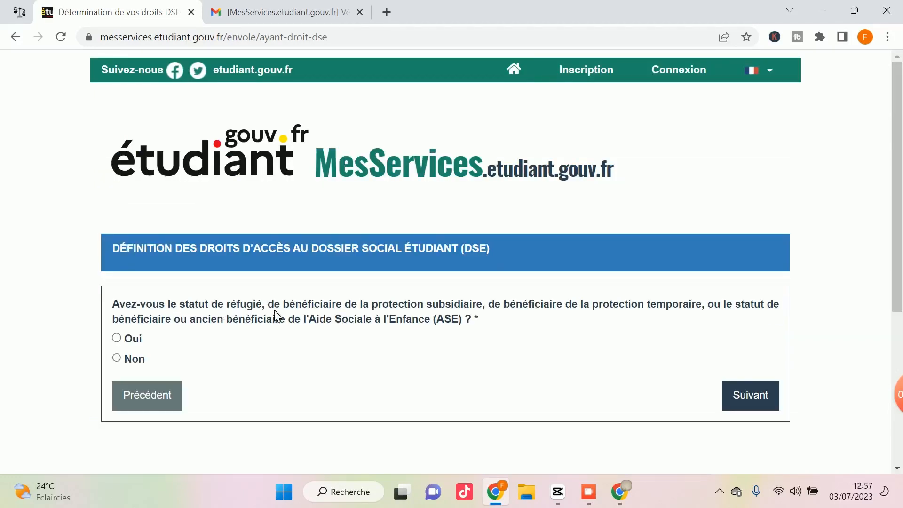
# Answer Non to refugee status and Non to two years' residence in France.
pyautogui.click(116, 358)
pyautogui.click(736, 394)
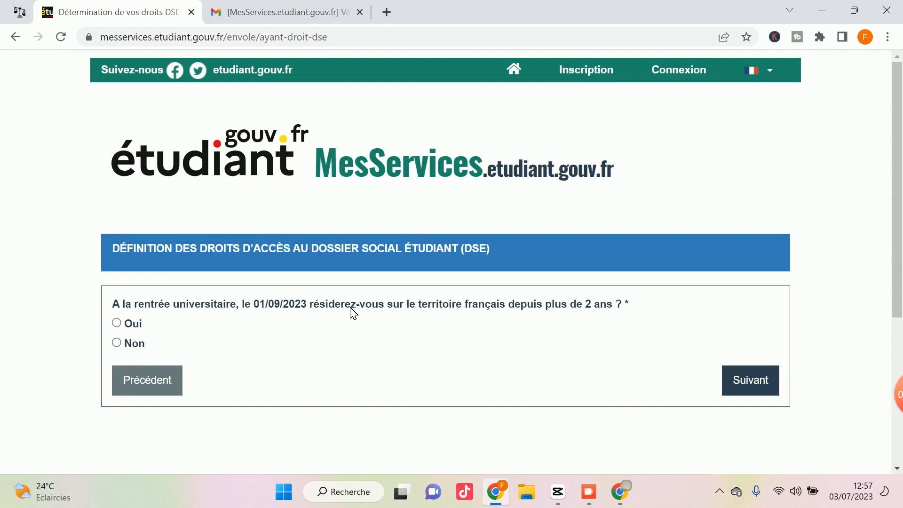
pyautogui.click(116, 343)
pyautogui.scroll(-1, 259, 339)
pyautogui.click(749, 314)
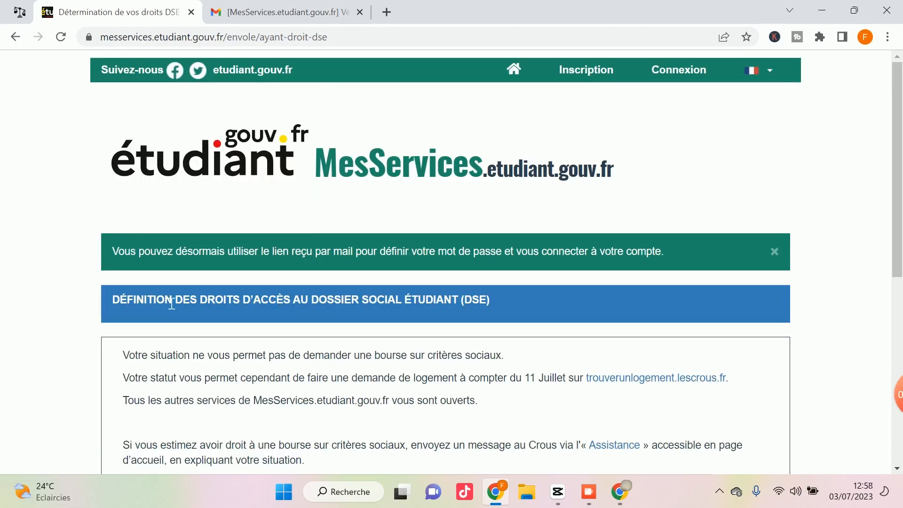
# Read the DSE result: no social-criteria grant, housing requests open from 11 July.
pyautogui.scroll(-1, 172, 303)
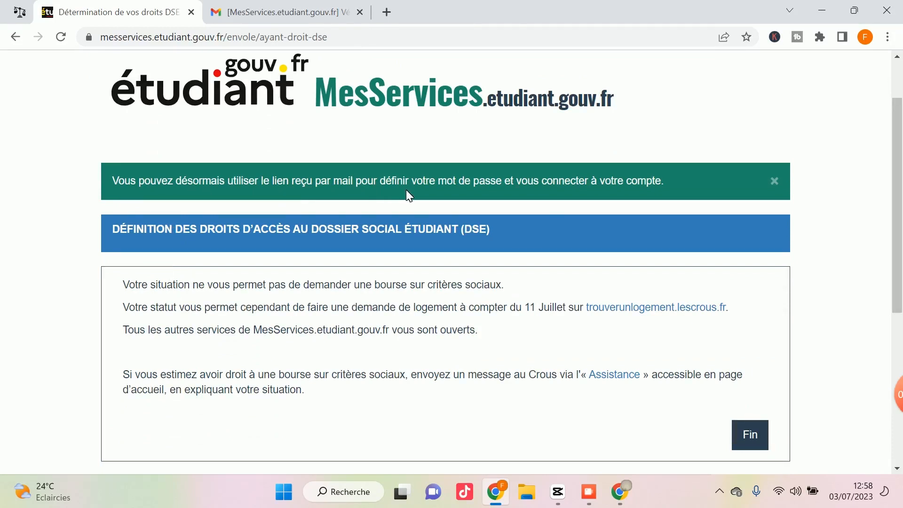
pyautogui.scroll(-3, 420, 202)
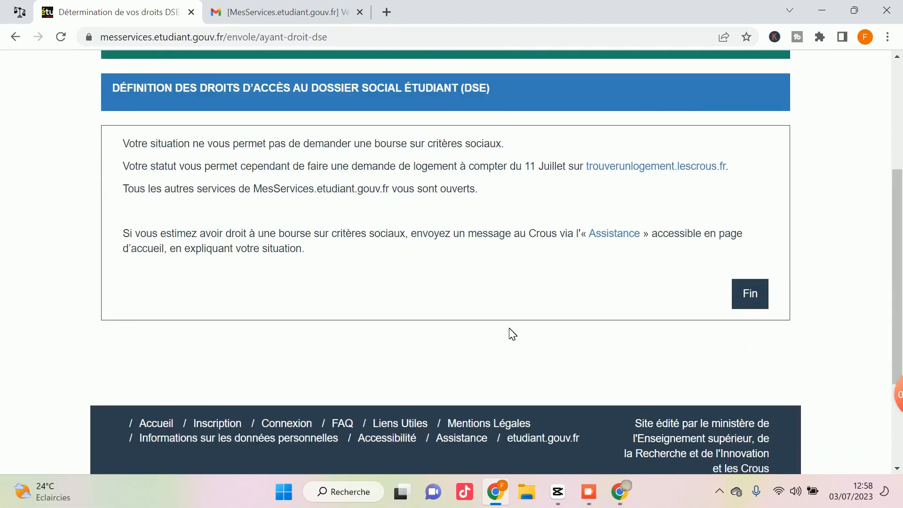
pyautogui.scroll(2, 469, 330)
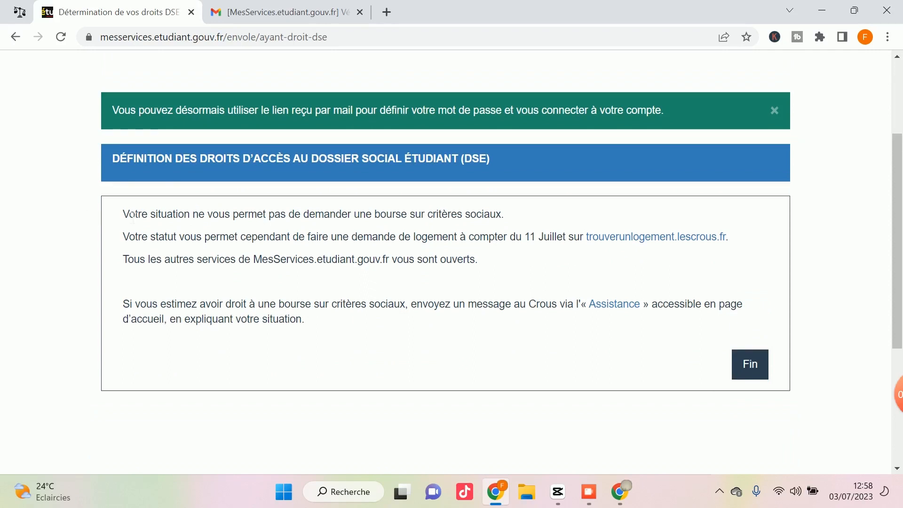
pyautogui.moveTo(121, 215); pyautogui.dragTo(734, 260)
pyautogui.click(475, 296)
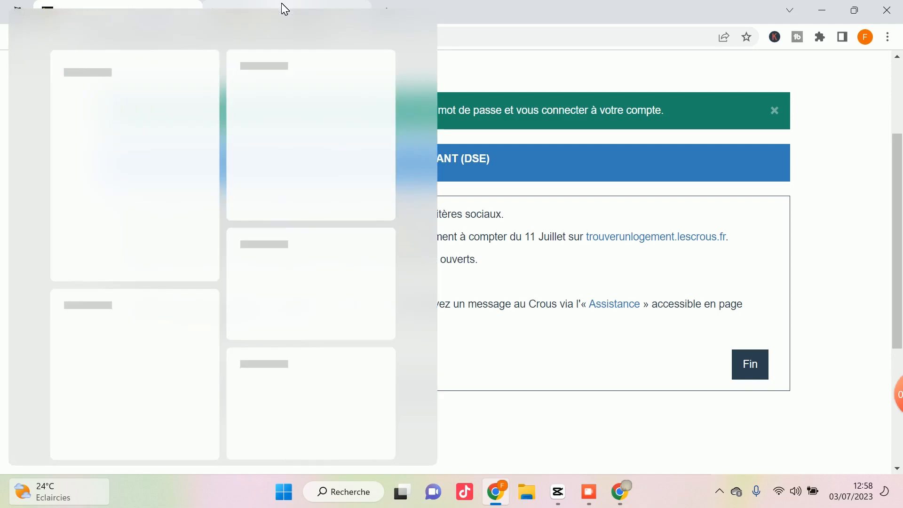
# In Gmail, open the 'Compte créé avec succès' email and follow its 'ce lien' password link.
pyautogui.click(284, 9)
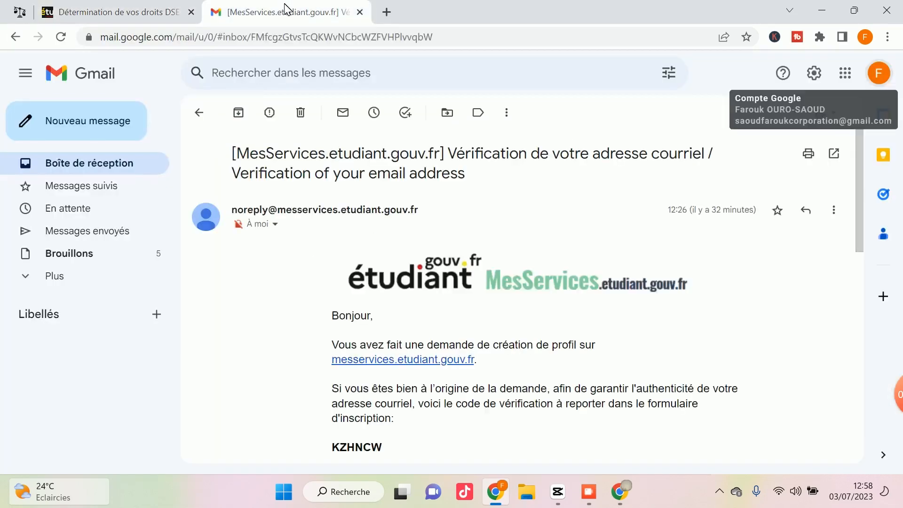
pyautogui.click(207, 116)
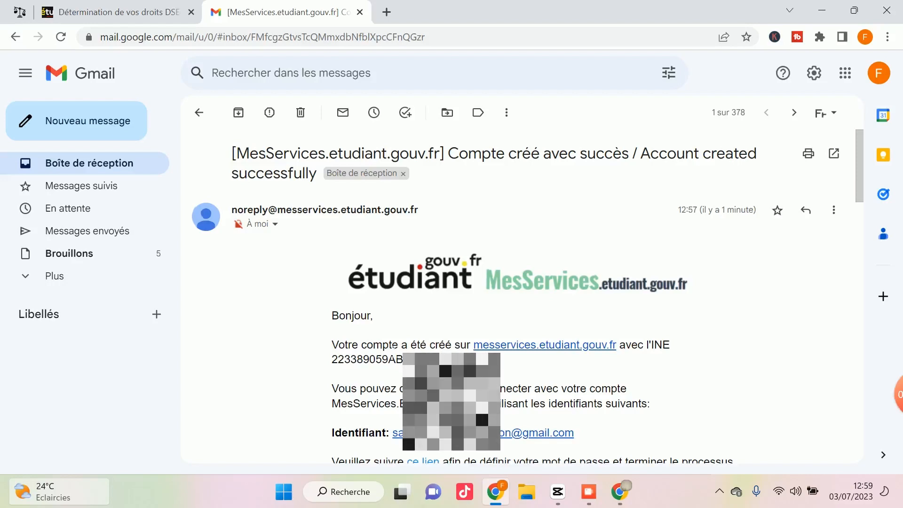
pyautogui.scroll(-2, 425, 397)
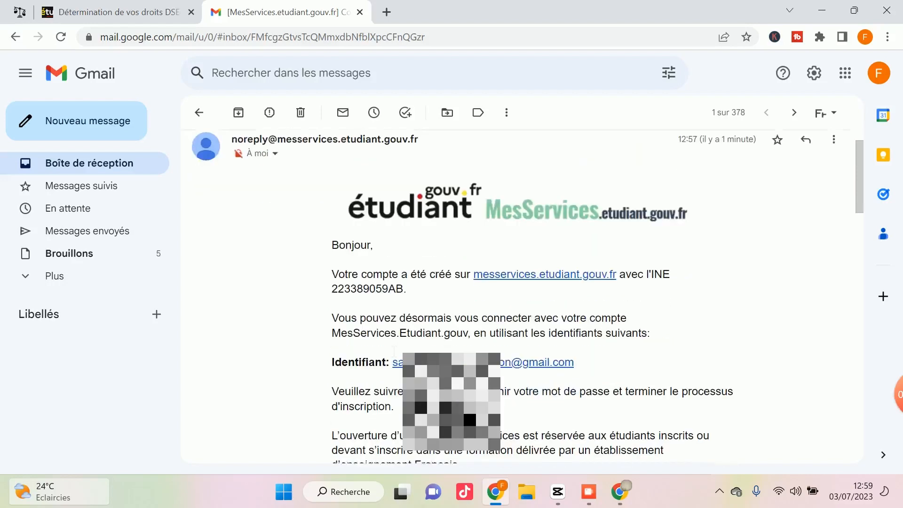
pyautogui.click(425, 397)
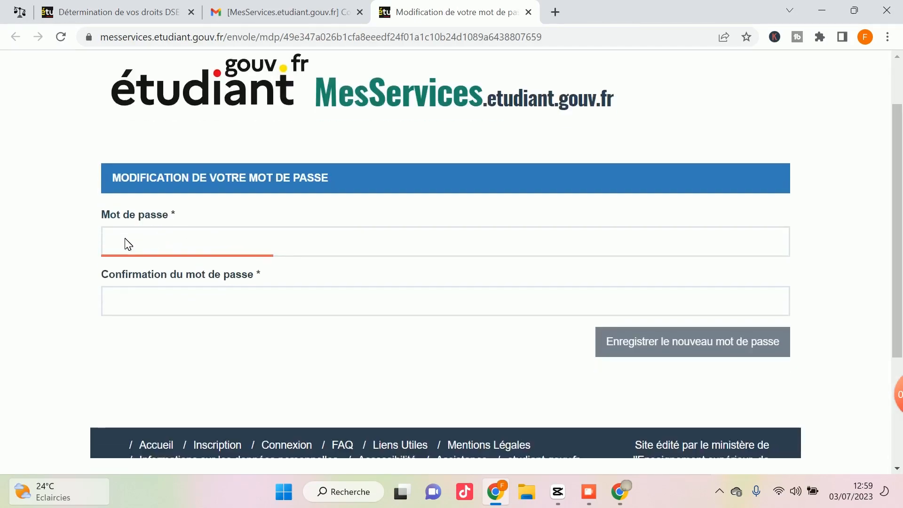
# Select the Mot de passe field, then go to the Identifiez-vous login page via Connexion.
pyautogui.click(130, 250)
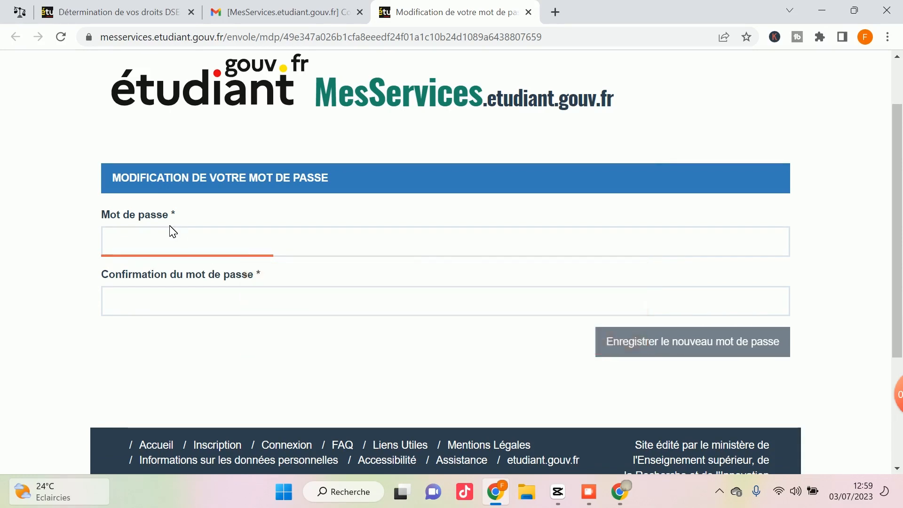
pyautogui.moveTo(176, 236)
pyautogui.scroll(-2, 351, 301)
pyautogui.scroll(3, 315, 255)
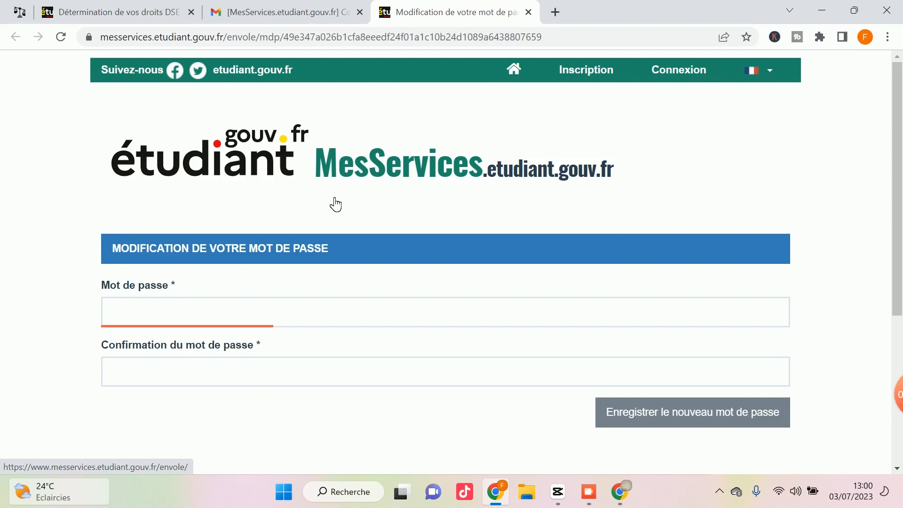
pyautogui.click(663, 81)
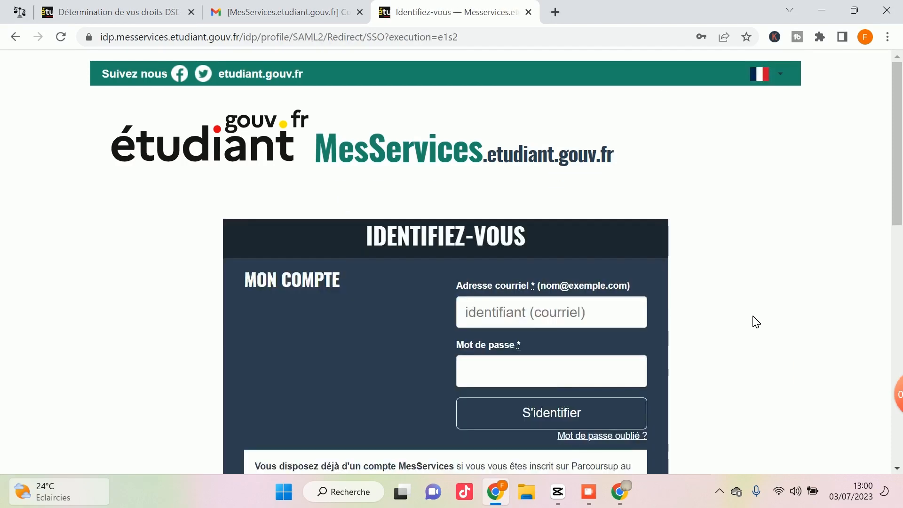
# Scroll through the Accueil page listing the Votre dossier social étudiant services.
pyautogui.scroll(-2, 703, 191)
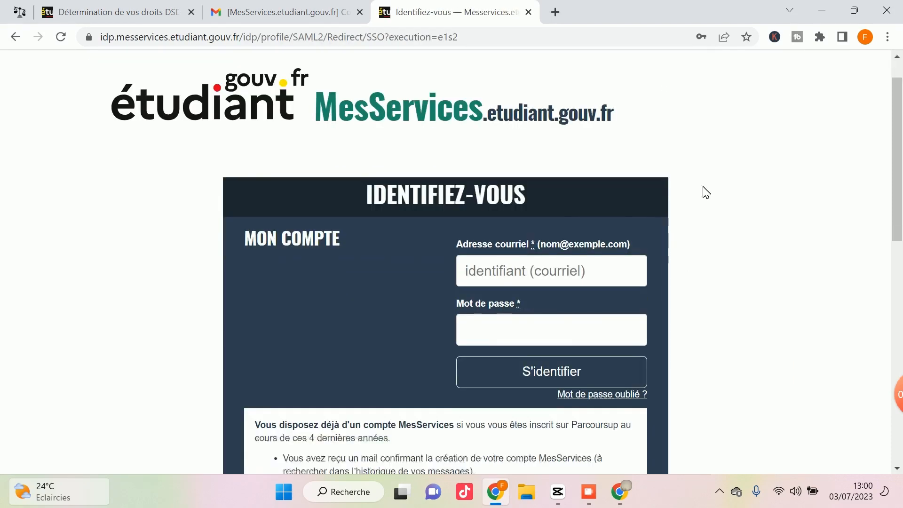
pyautogui.scroll(2, 703, 191)
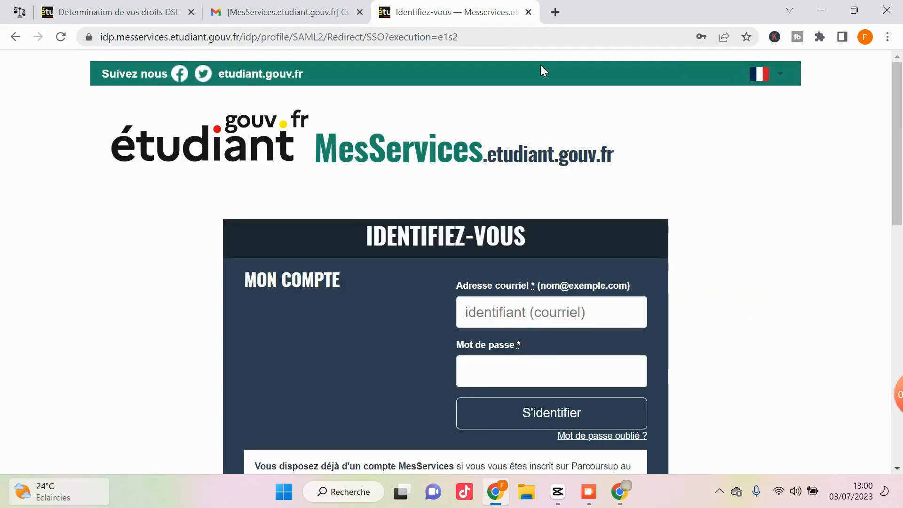
pyautogui.scroll(-1, 647, 207)
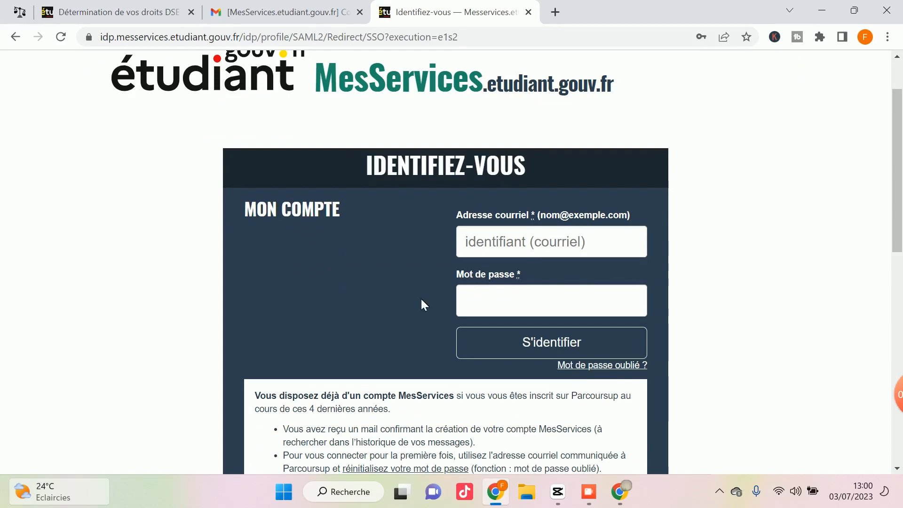
pyautogui.scroll(-4, 533, 299)
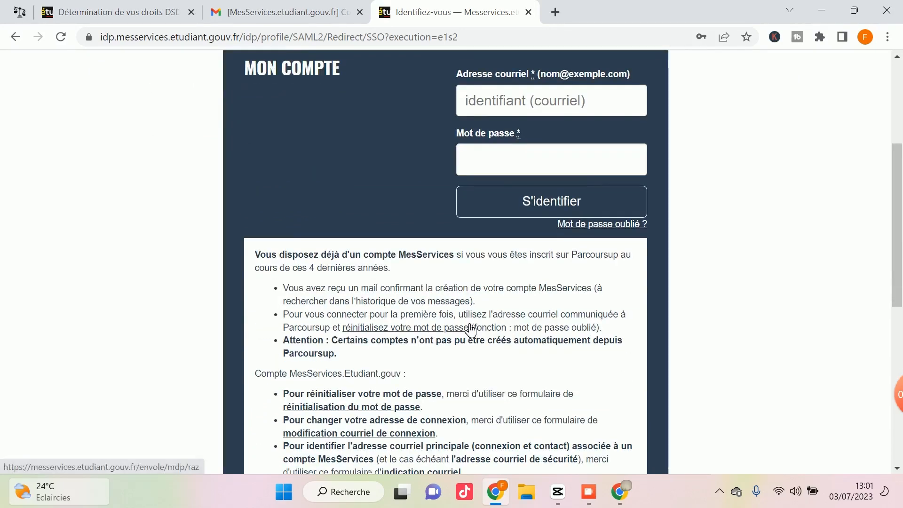
pyautogui.scroll(-2, 467, 328)
pyautogui.scroll(6, 467, 328)
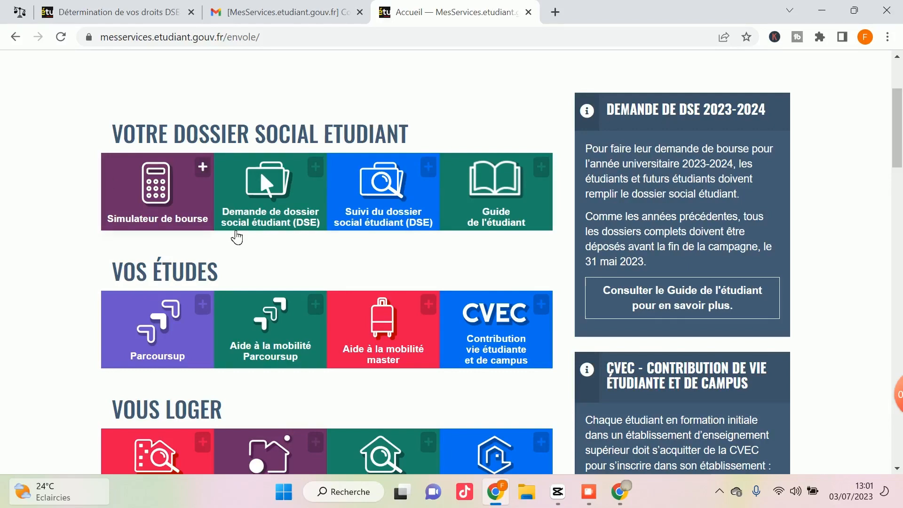
# Open the 'En résidence Crous' service from the VOUS LOGER section in a new tab.
pyautogui.scroll(-1, 209, 317)
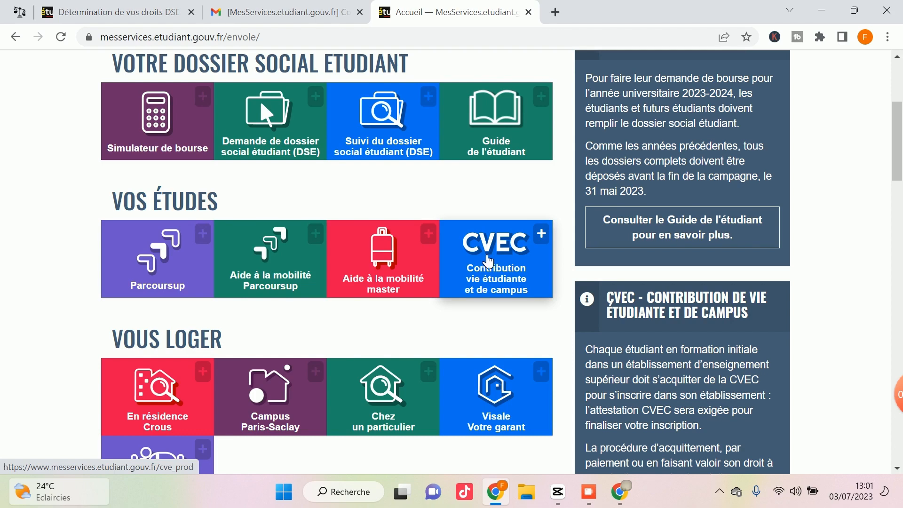
pyautogui.scroll(-1, 488, 261)
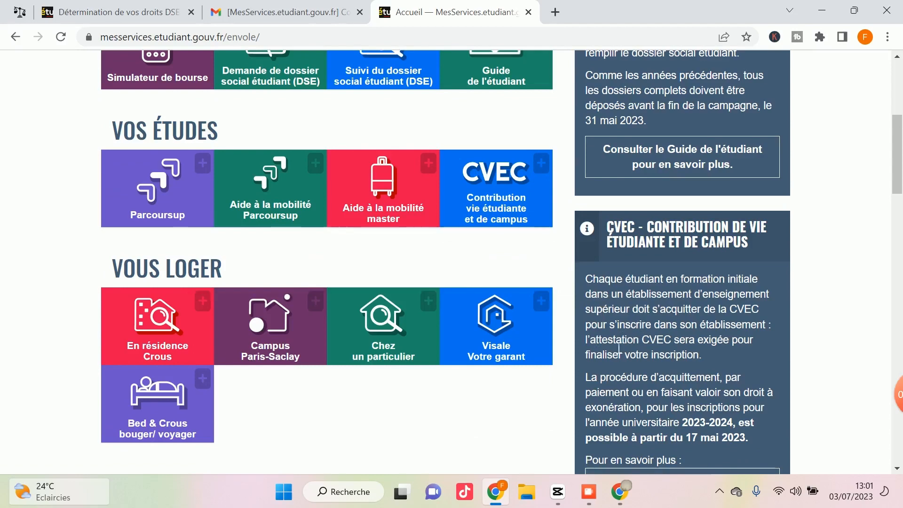
pyautogui.scroll(-3, 339, 244)
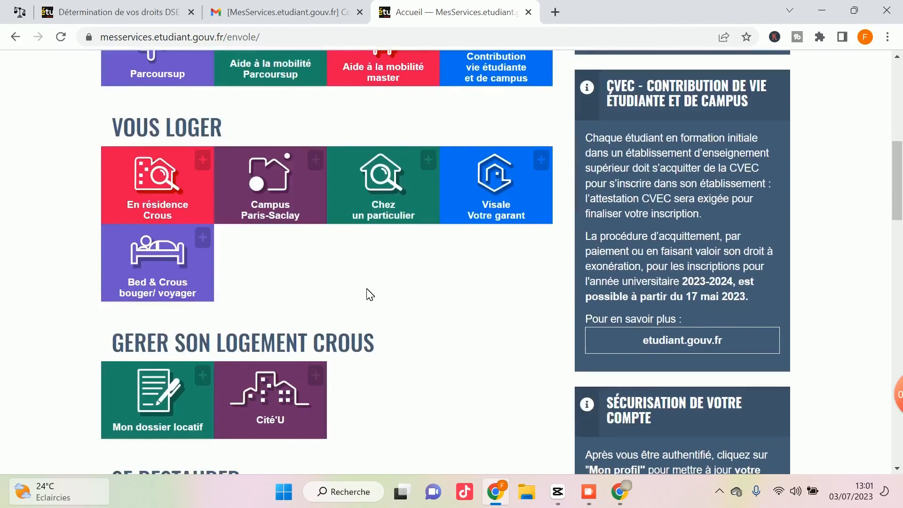
pyautogui.scroll(-2, 366, 293)
pyautogui.scroll(2, 366, 292)
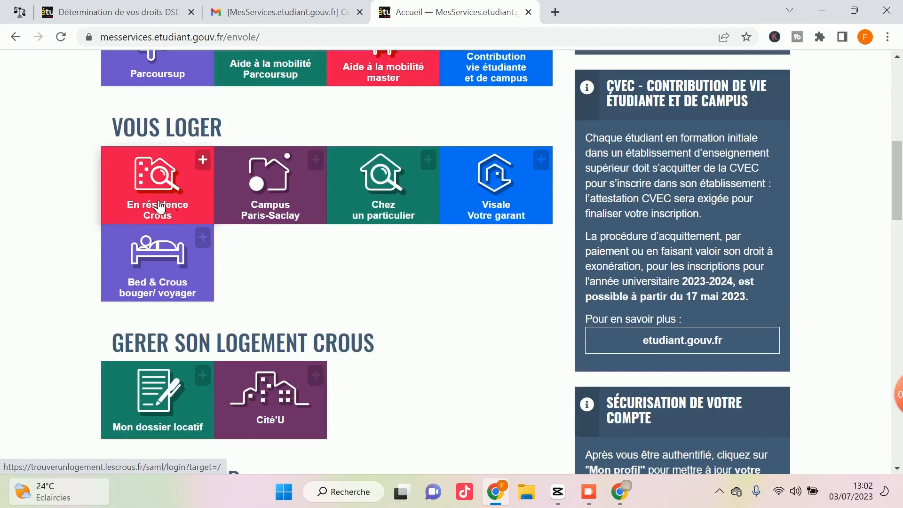
pyautogui.scroll(-1, 150, 200)
pyautogui.scroll(-1, 151, 196)
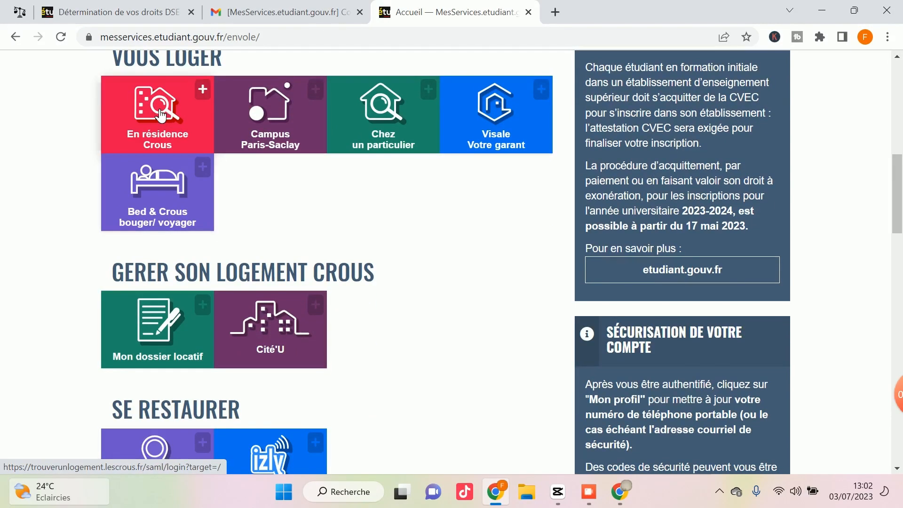
pyautogui.click(158, 115)
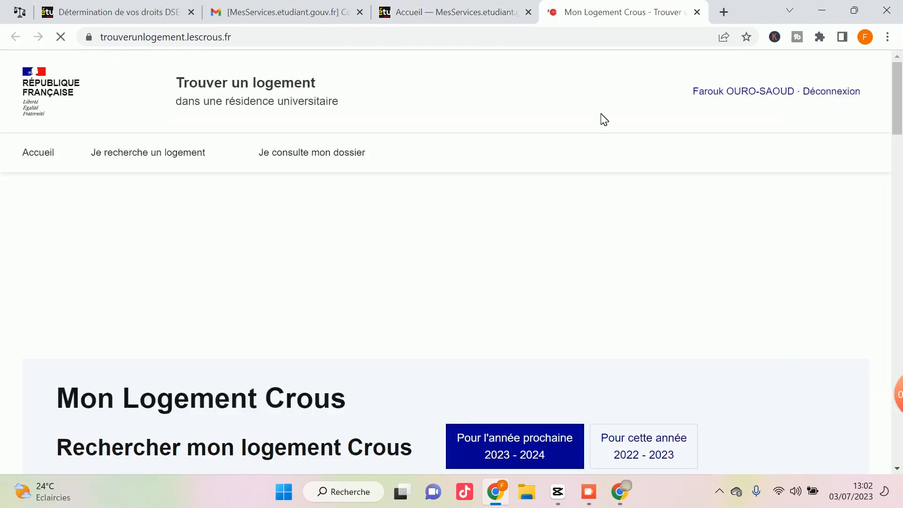
# Scroll through the Mon Logement Crous 2023 - 2024 search form with its city, price and cohabitation fields.
pyautogui.scroll(-2, 540, 197)
pyautogui.scroll(-4, 536, 191)
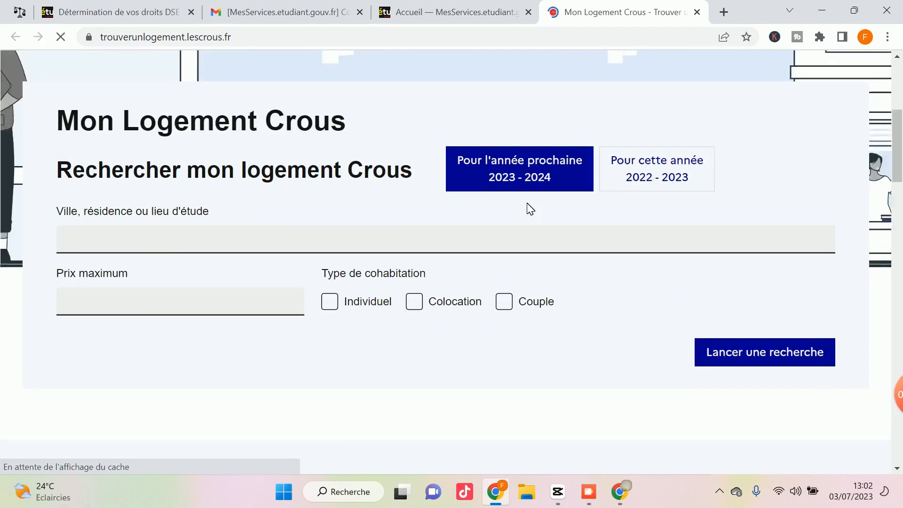
pyautogui.scroll(6, 527, 203)
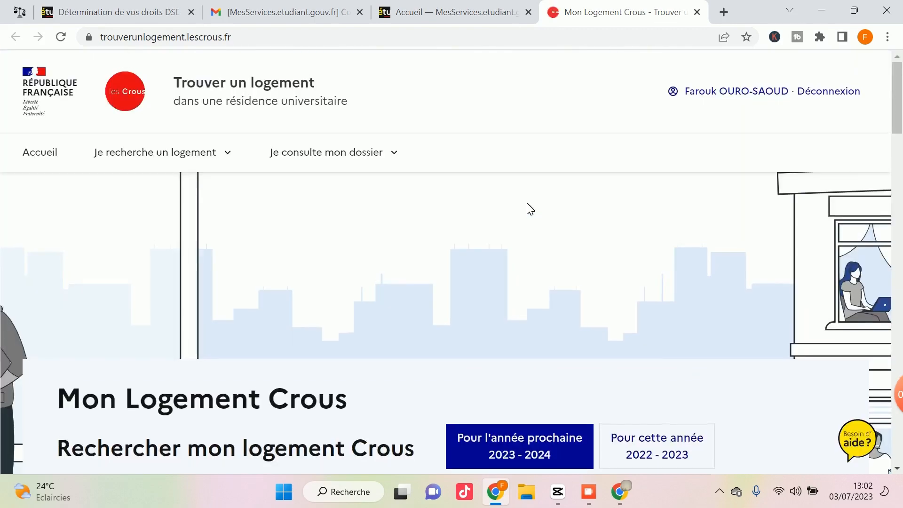
pyautogui.scroll(-3, 528, 208)
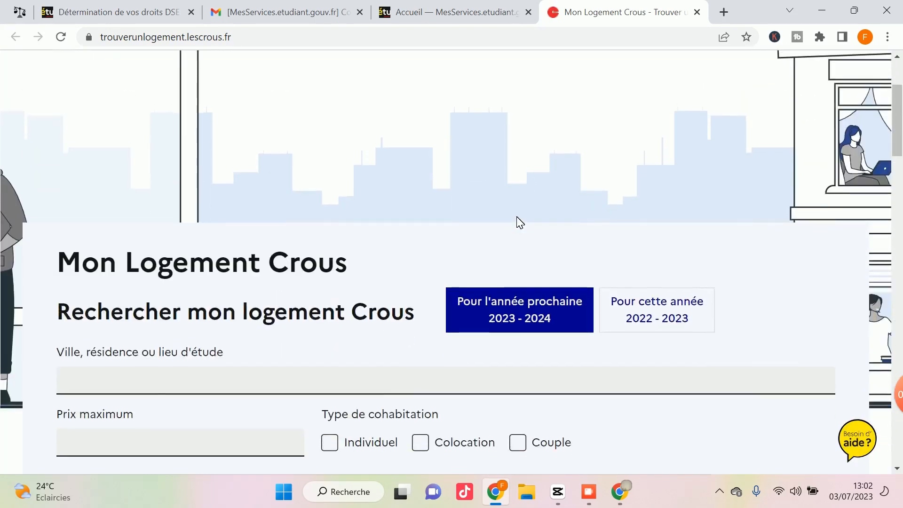
pyautogui.scroll(3, 518, 221)
pyautogui.scroll(-7, 519, 221)
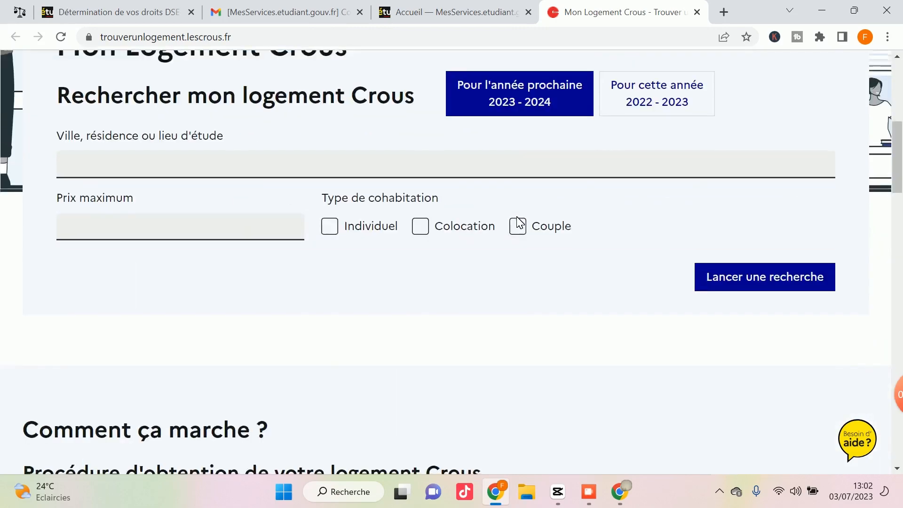
pyautogui.scroll(8, 433, 276)
pyautogui.scroll(-8, 434, 278)
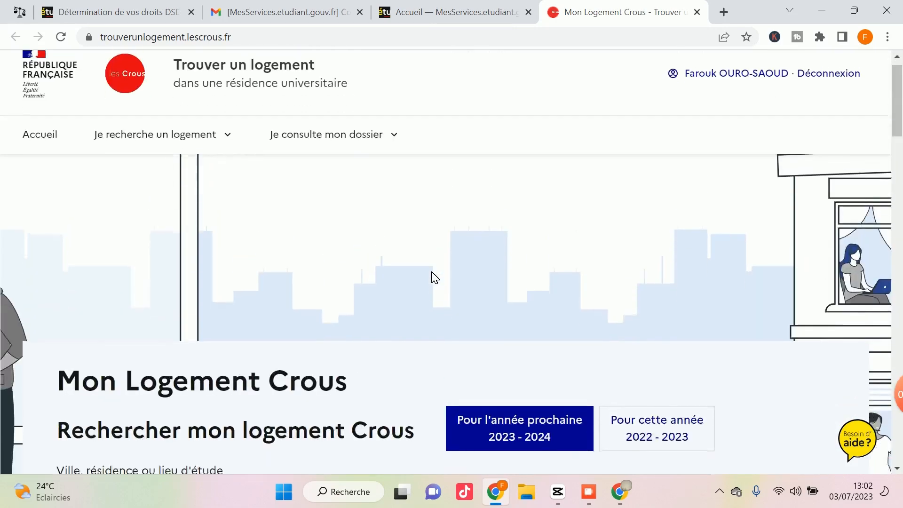
pyautogui.scroll(-5, 435, 277)
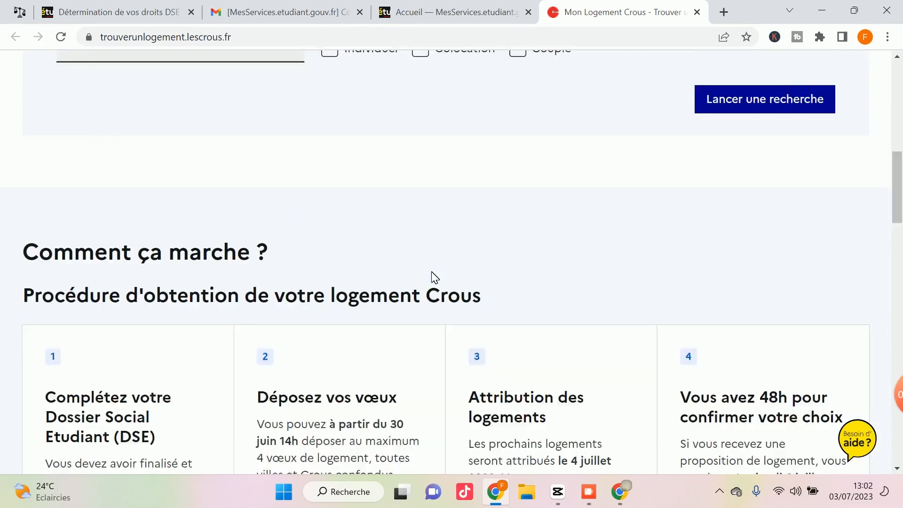
pyautogui.scroll(8, 434, 278)
pyautogui.scroll(5, 434, 277)
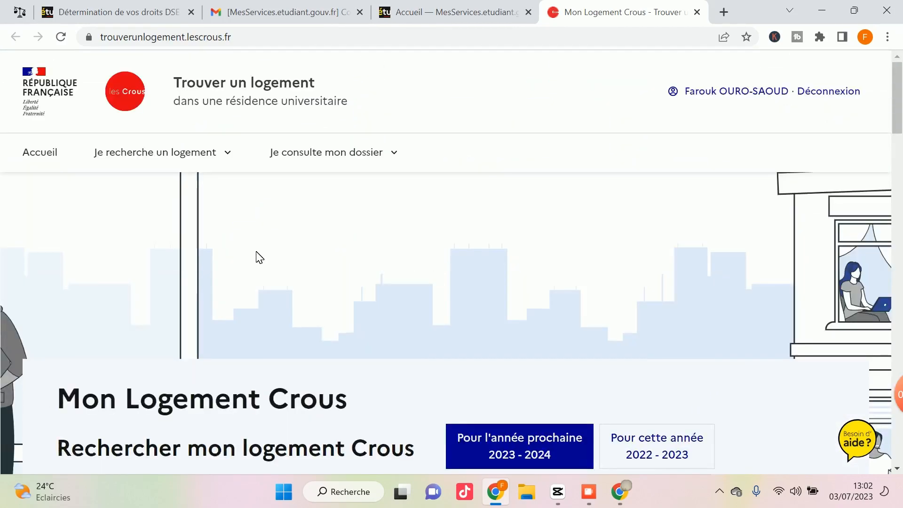
pyautogui.scroll(-6, 325, 266)
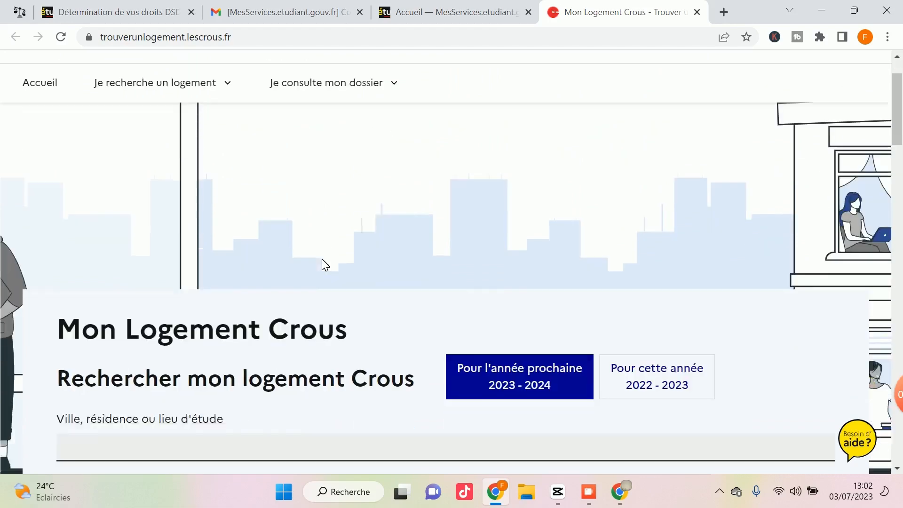
pyautogui.scroll(-10, 347, 269)
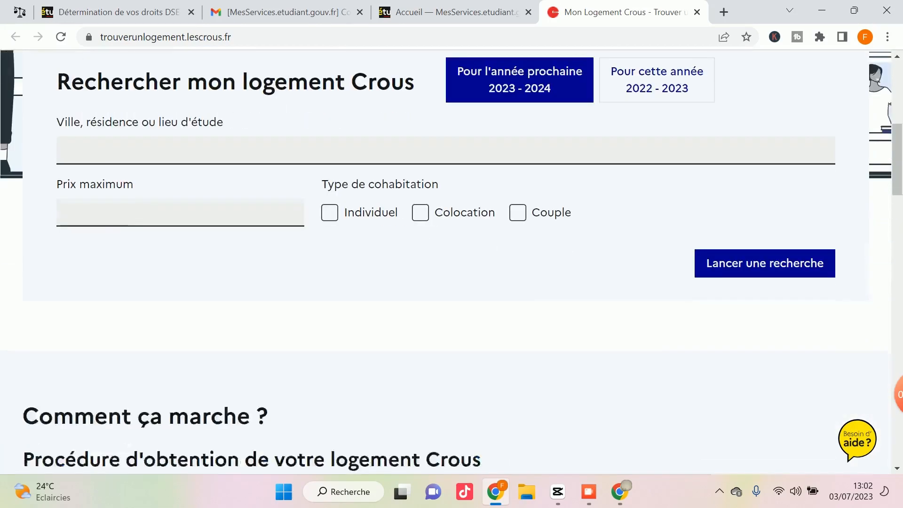
pyautogui.scroll(-1, 345, 272)
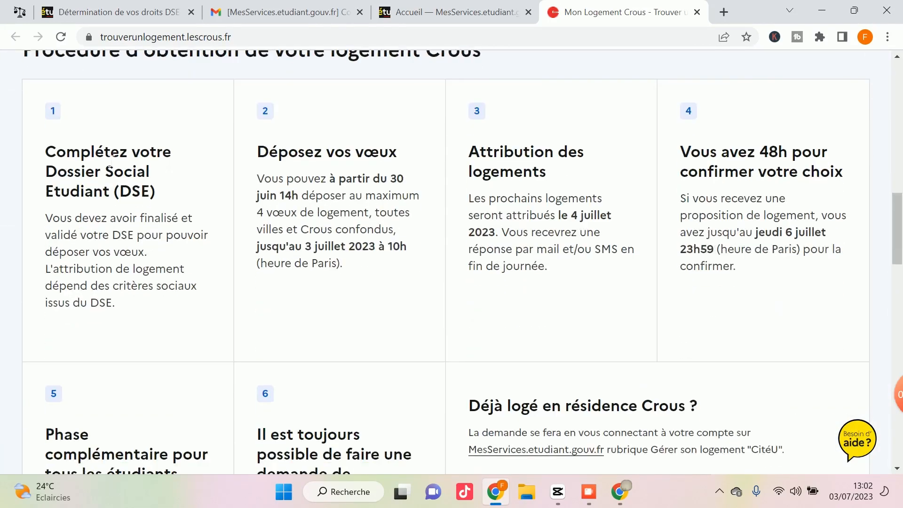
pyautogui.scroll(-3, 249, 218)
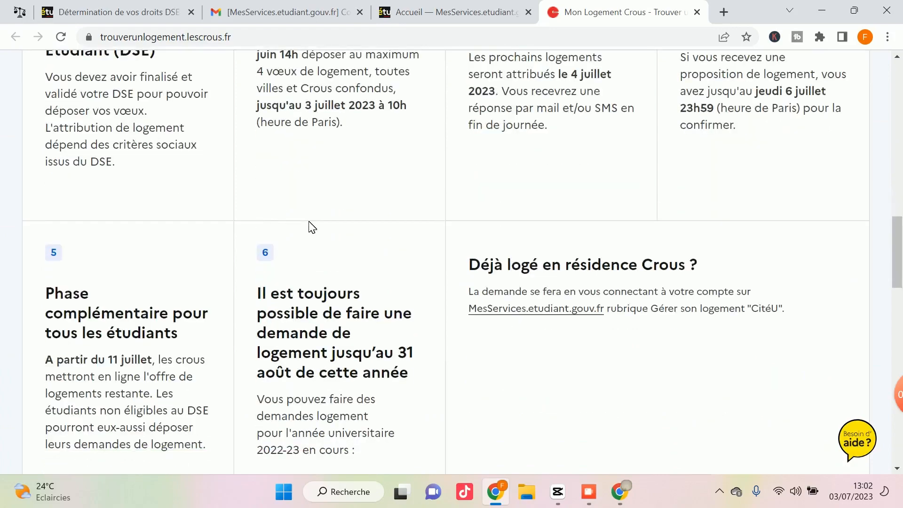
pyautogui.scroll(-2, 310, 226)
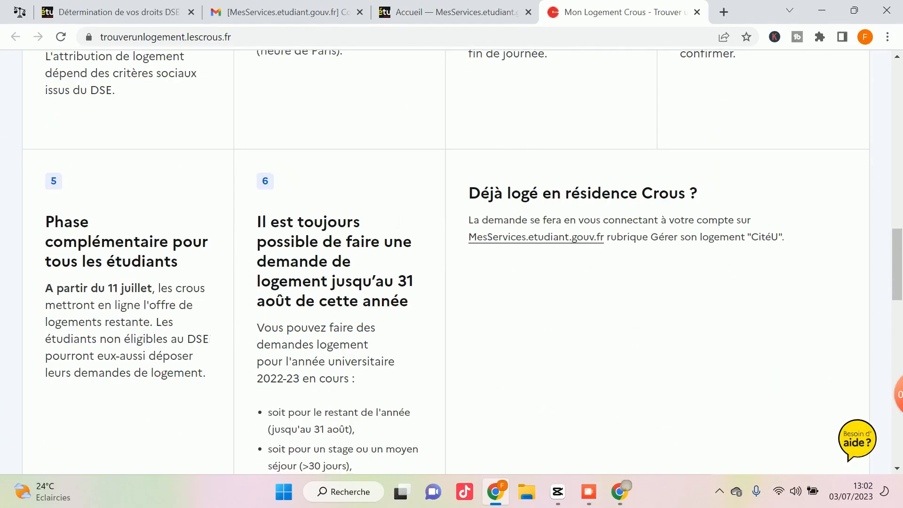
pyautogui.scroll(-3, 383, 238)
pyautogui.scroll(12, 380, 235)
pyautogui.scroll(5, 376, 233)
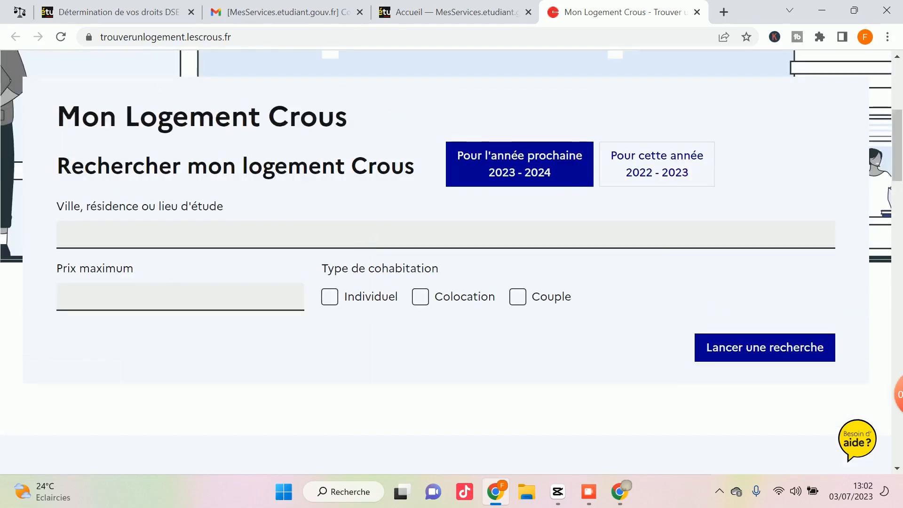
pyautogui.scroll(-2, 311, 207)
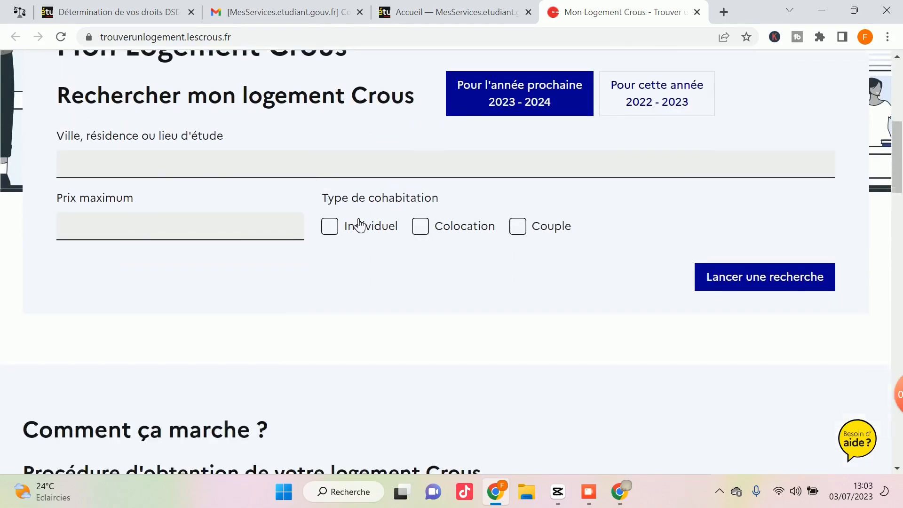
pyautogui.scroll(-9, 340, 236)
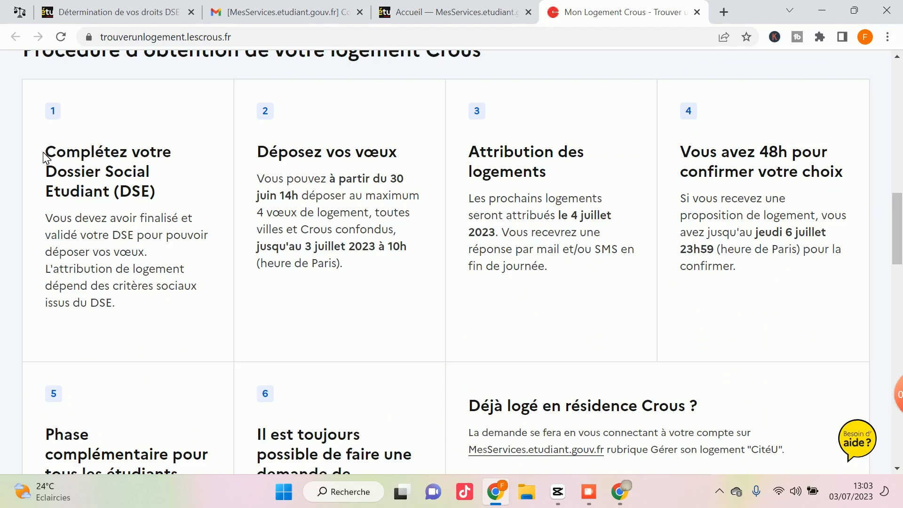
# Read the 'Comment ça marche ?' steps, highlighting the step 1 DSE text and step 5 paragraph.
pyautogui.moveTo(44, 154); pyautogui.dragTo(104, 151)
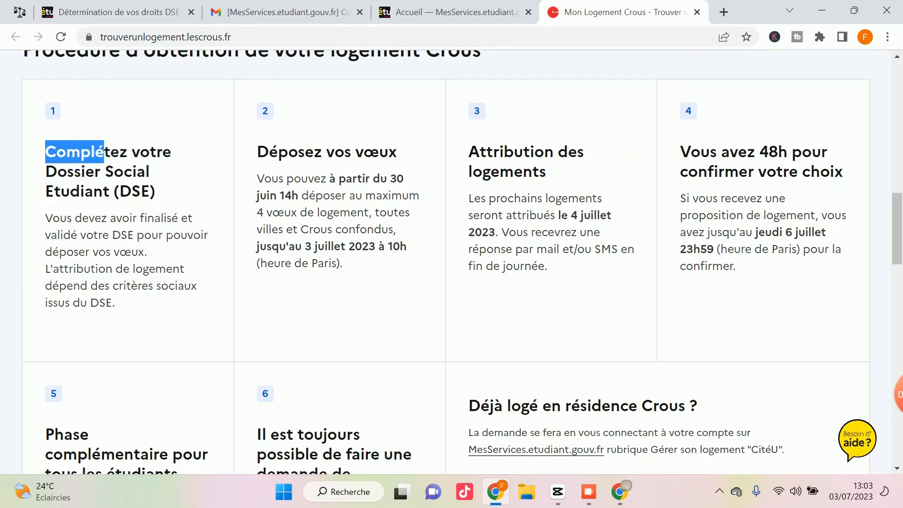
pyautogui.scroll(-1, 171, 228)
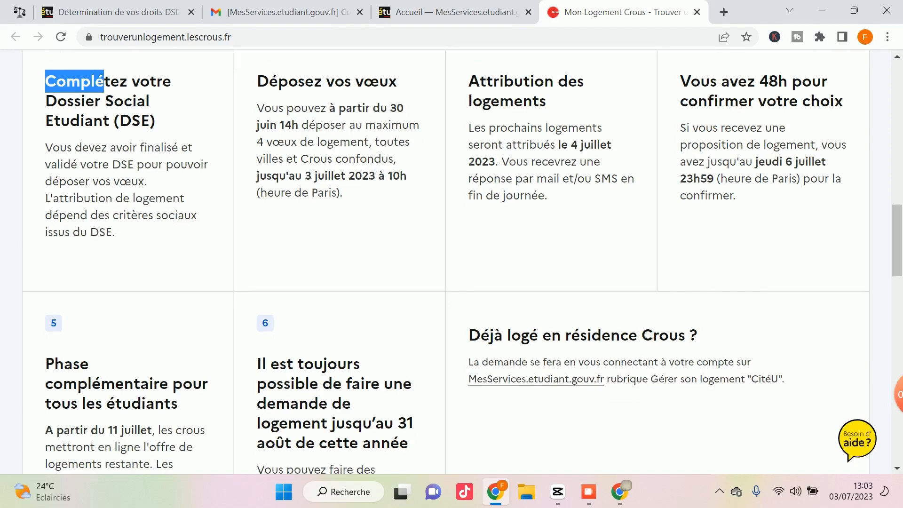
pyautogui.scroll(-2, 33, 230)
pyautogui.moveTo(31, 230); pyautogui.dragTo(76, 265)
pyautogui.click(161, 375)
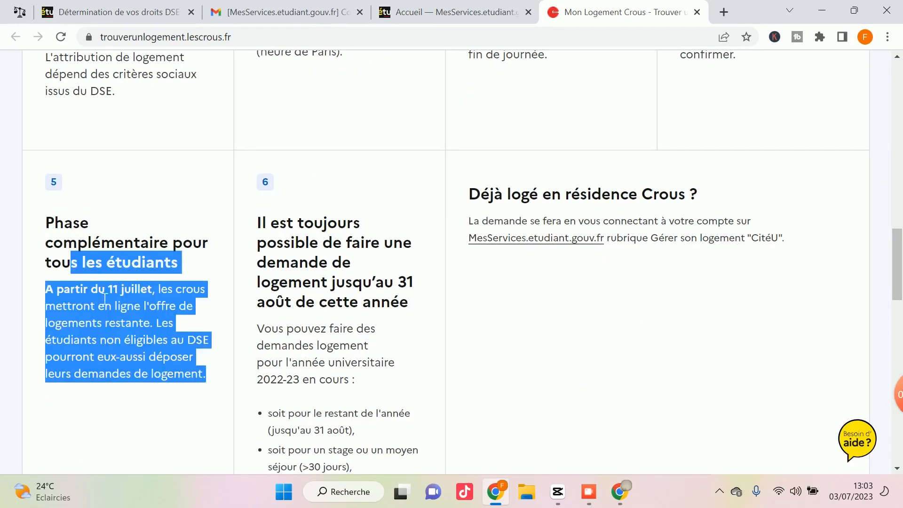
pyautogui.scroll(15, 104, 298)
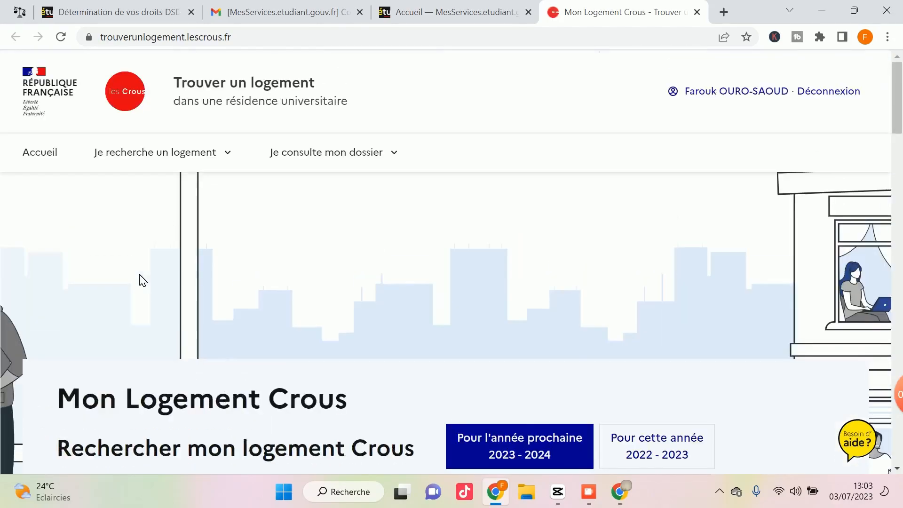